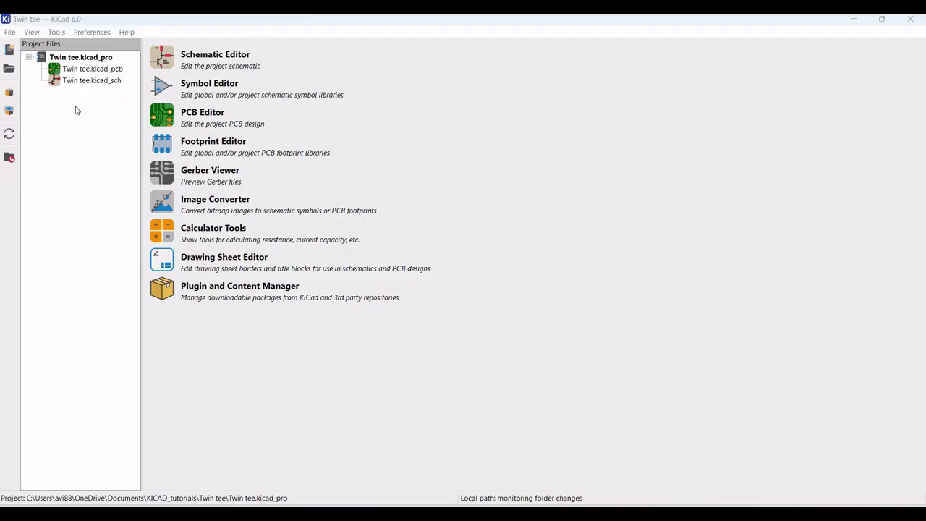
Step: Open the Twin tee.kicad_sch schematic and place an LM741 operational amplifier symbol near the centre of the sheet
double_click(75, 81)
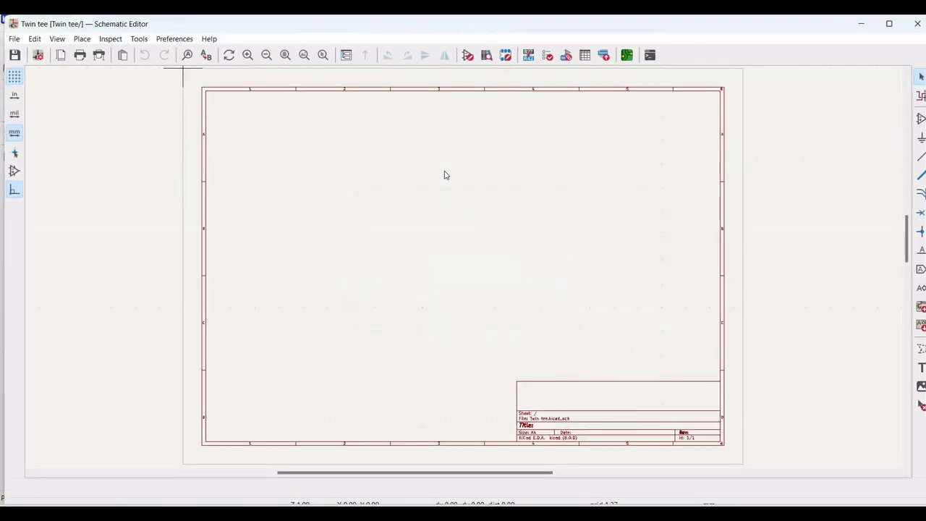
click(919, 121)
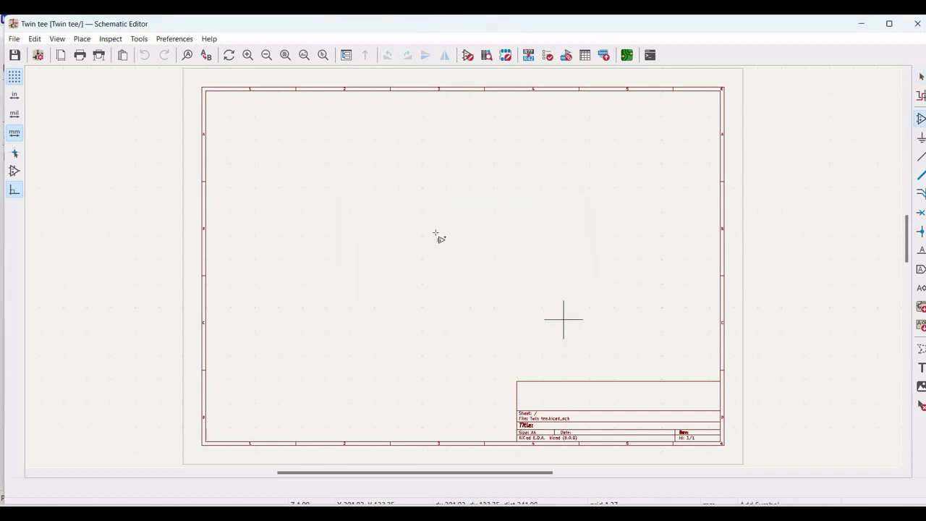
click(469, 258)
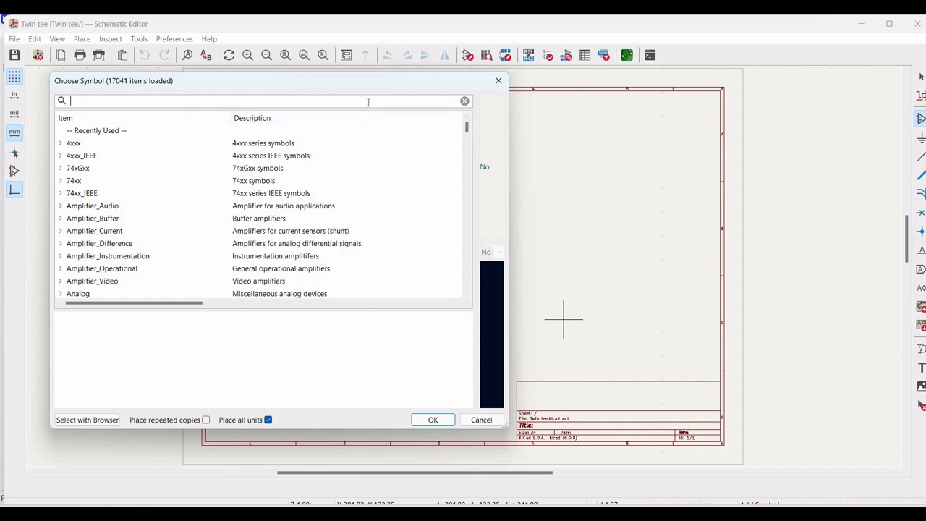
text(LM741)
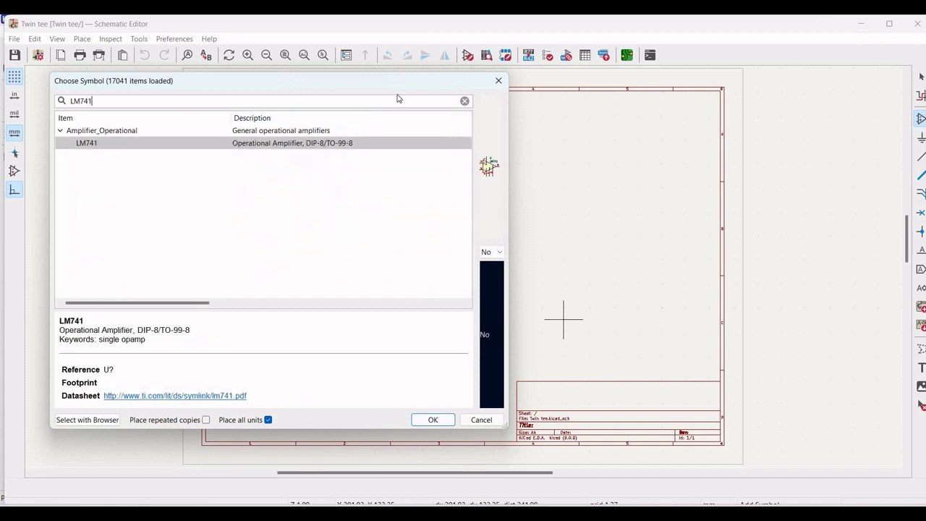
click(299, 142)
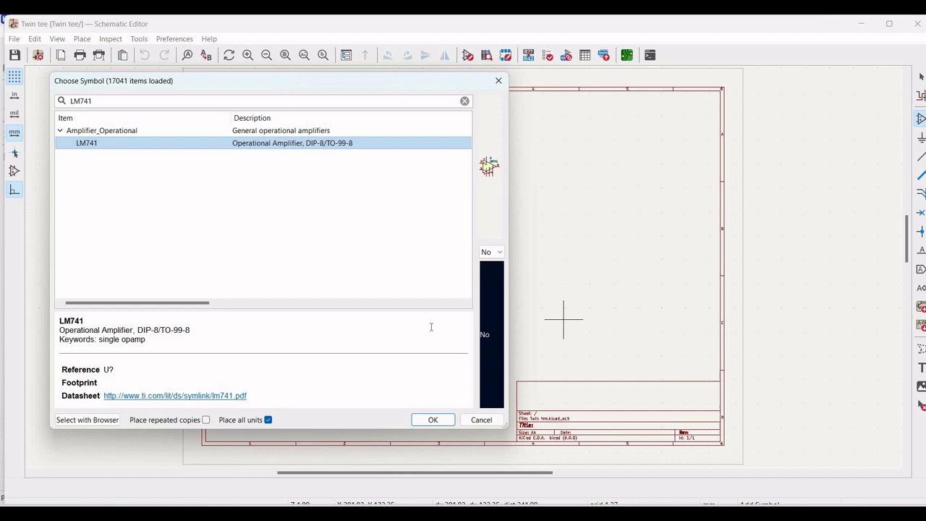
click(443, 421)
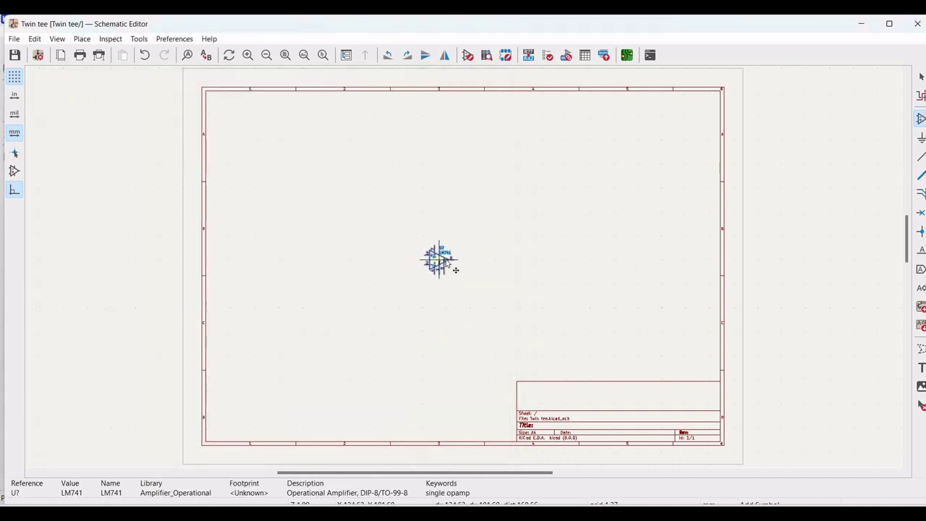
click(453, 257)
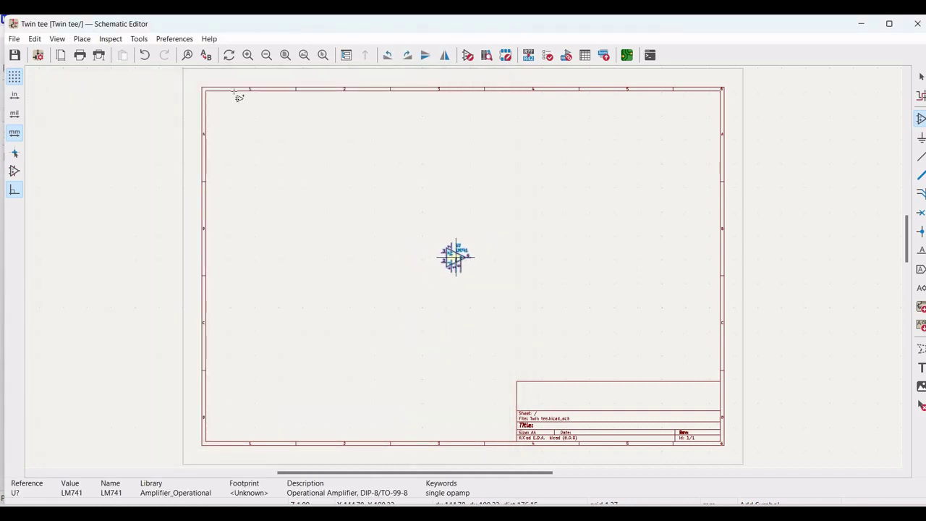
click(248, 55)
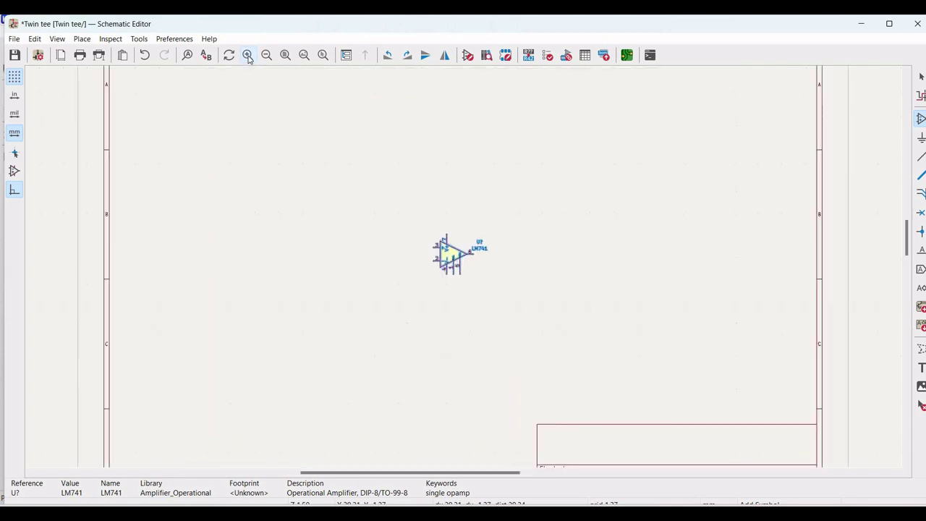
click(247, 55)
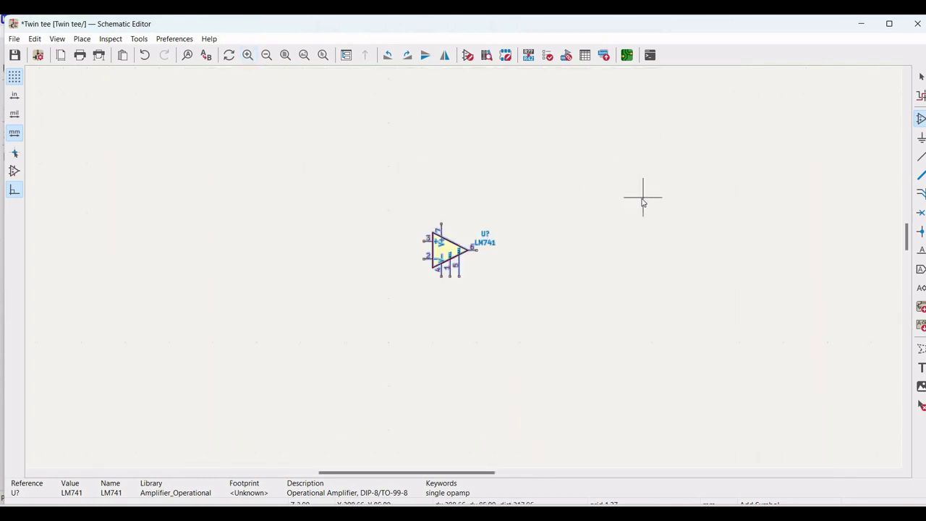
key(Escape)
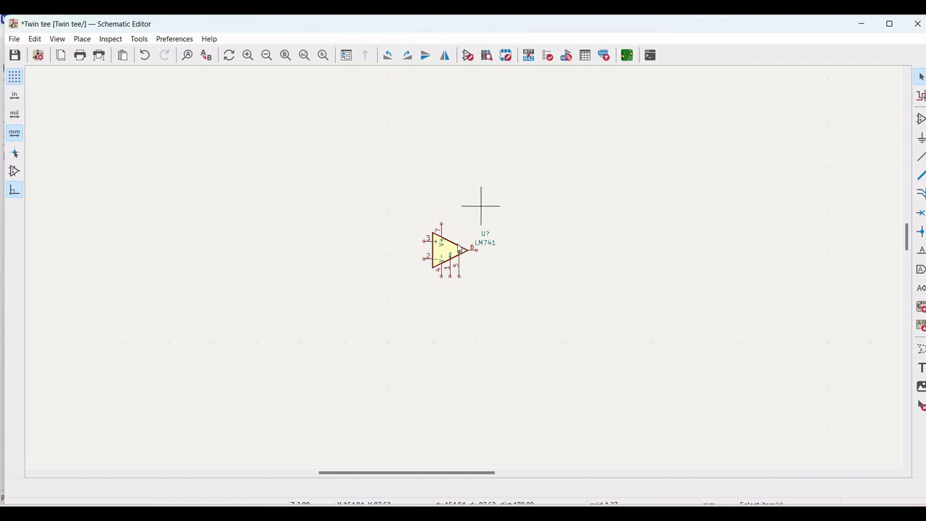
Step: Mirror the LM741 symbol vertically so its inverting input sits above the non-inverting one
click(449, 251)
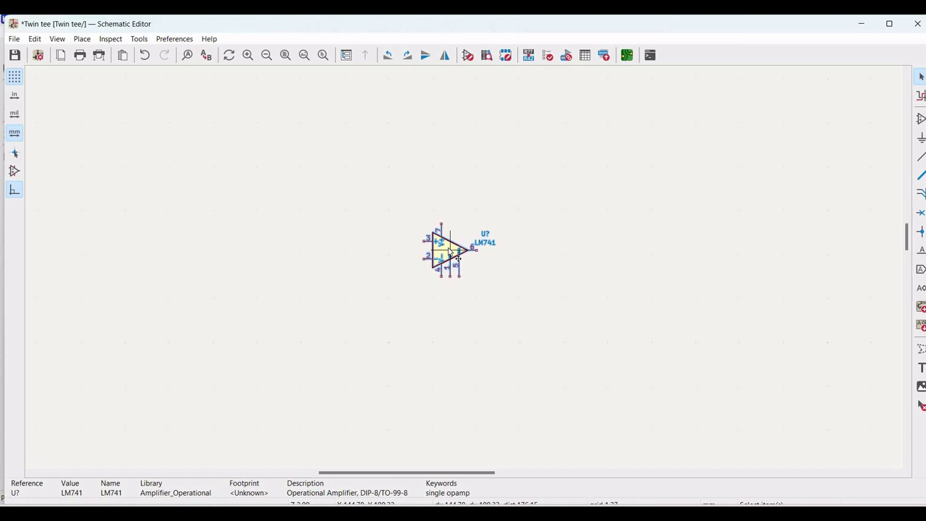
right_click(449, 251)
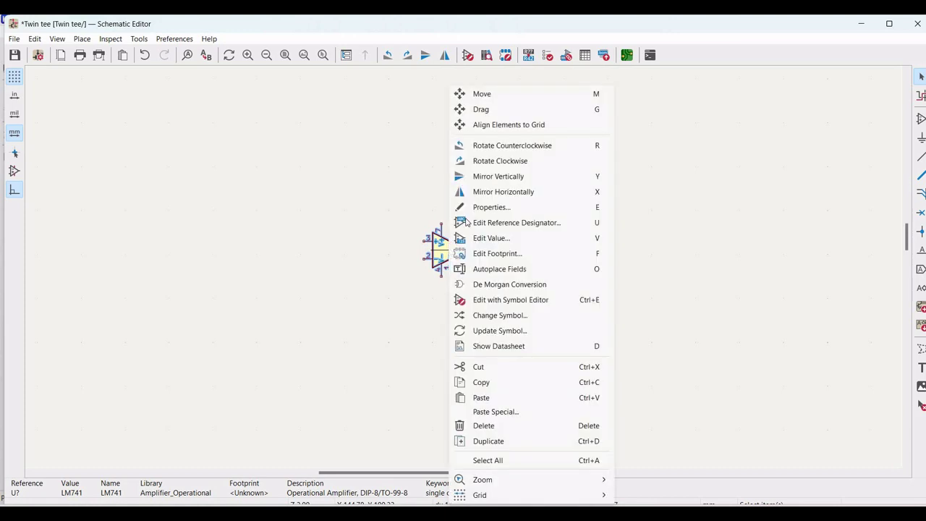
click(484, 183)
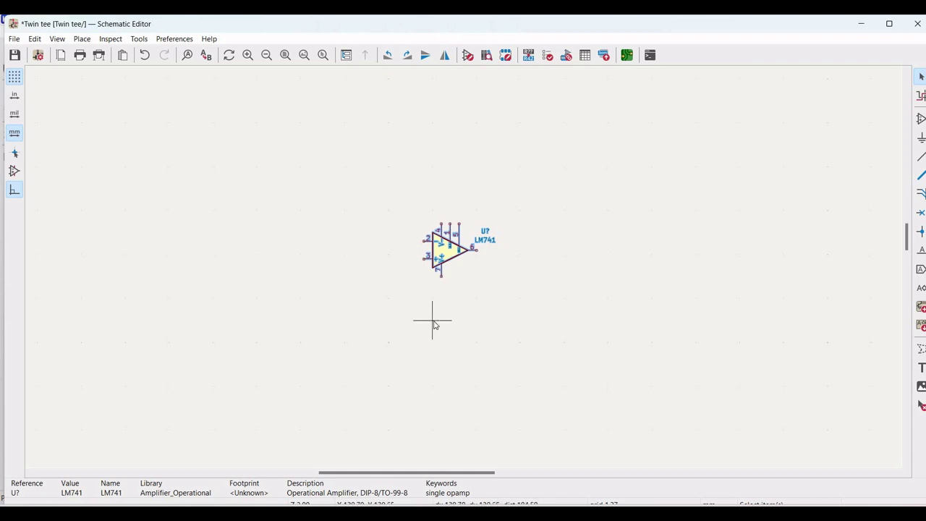
click(434, 325)
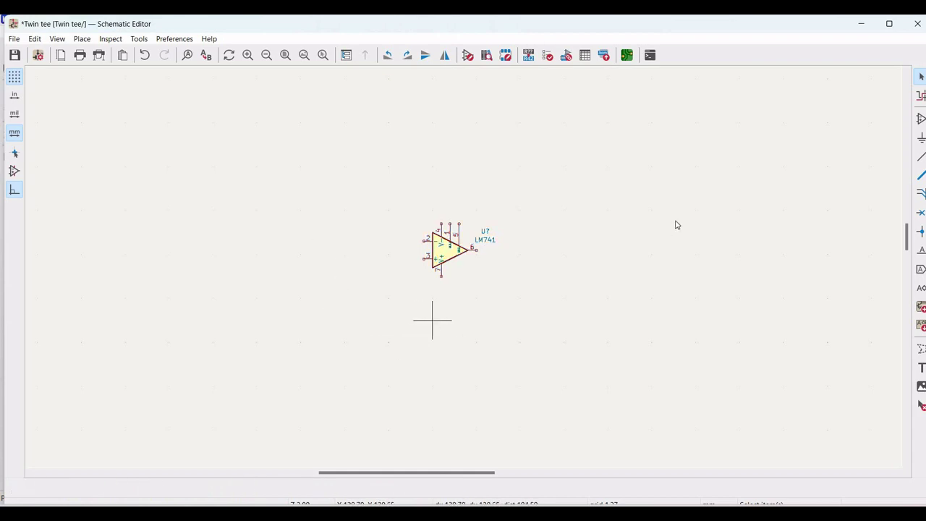
Step: Place a resistor R from the pspice library, rotated horizontal, to the upper left of the op-amp
click(921, 120)
click(506, 262)
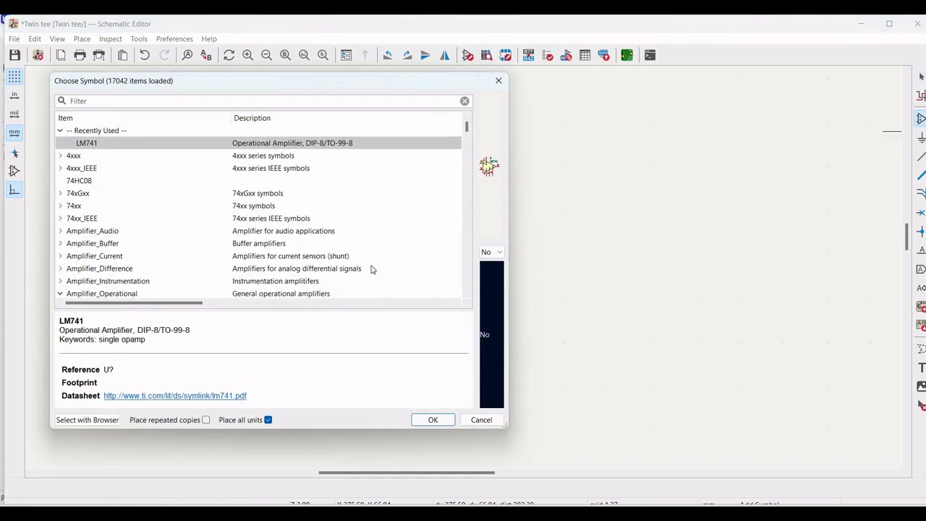
text(pspice)
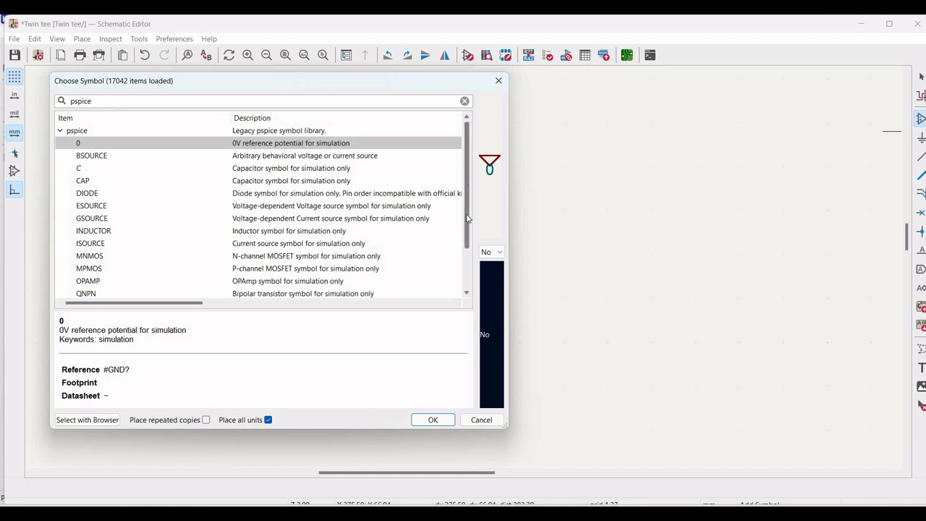
scroll(278, 293, down, 1)
click(263, 283)
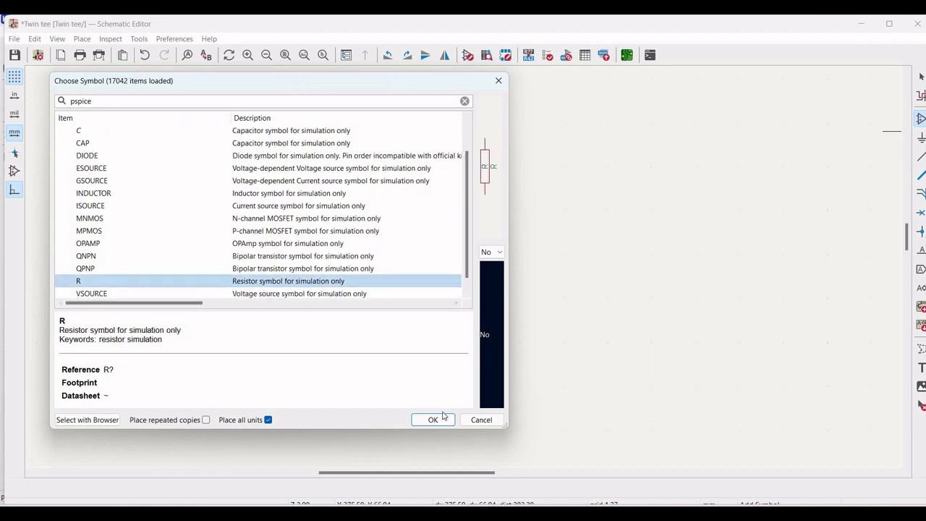
click(434, 420)
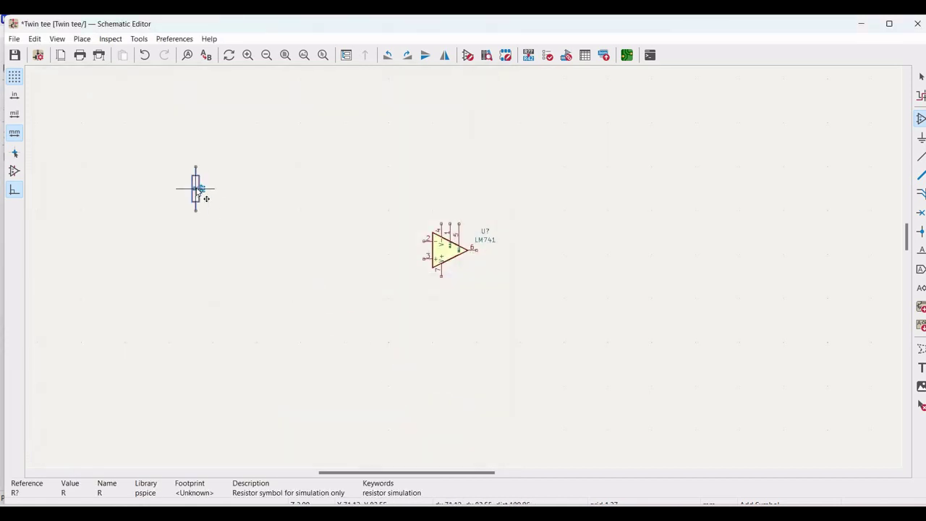
key(r)
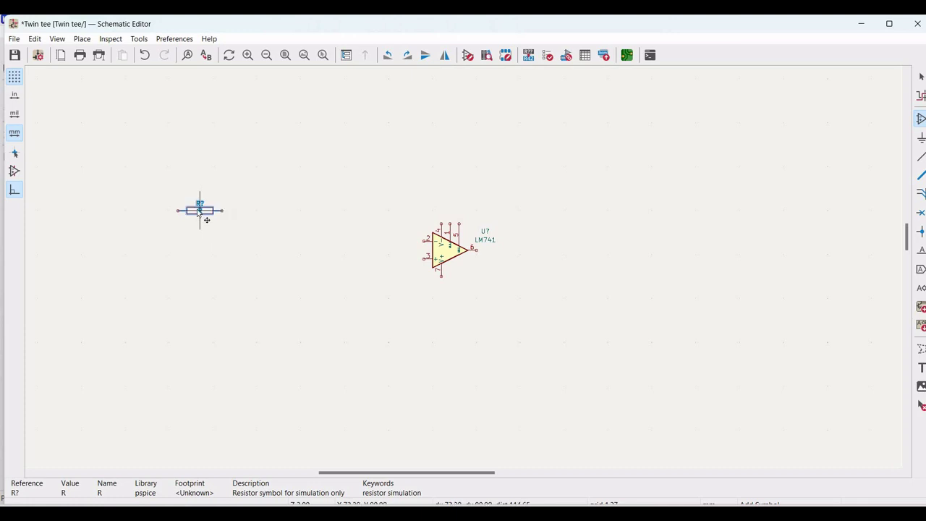
click(197, 211)
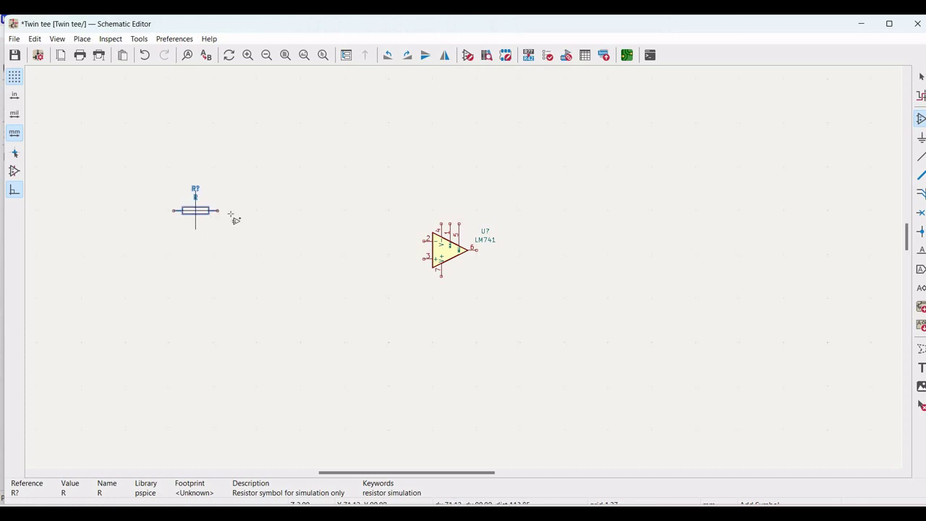
Step: Place a second horizontal resistor R in line with the first, between it and the op-amp
click(324, 210)
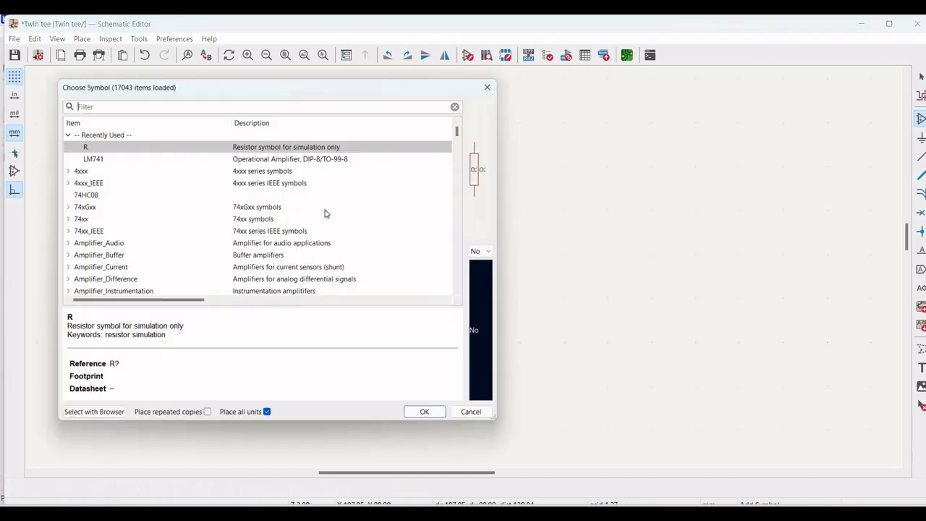
click(428, 420)
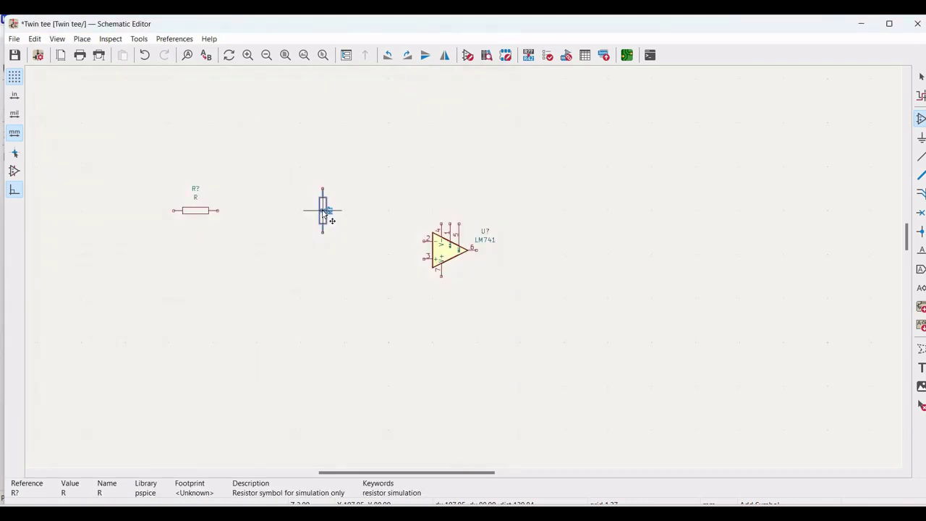
key(r)
click(323, 210)
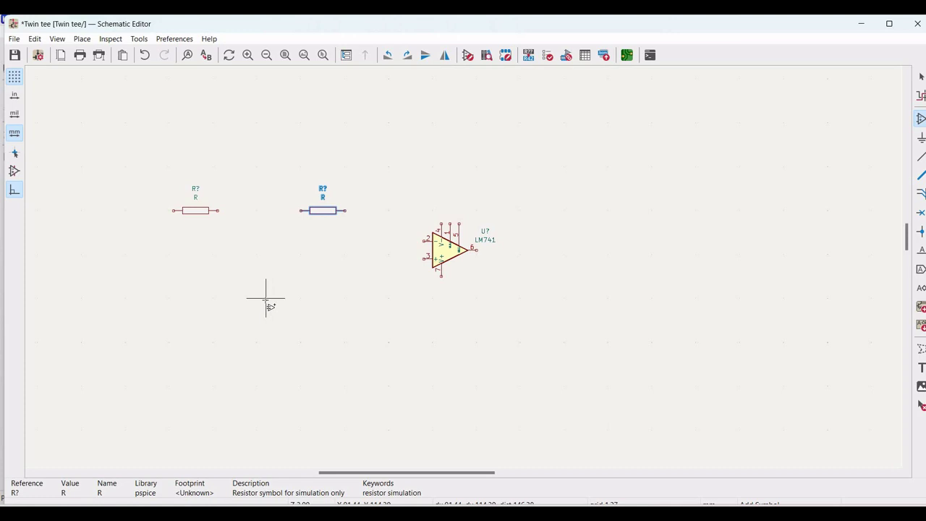
Step: Place a vertical resistor R below and midway between the two horizontal resistors
click(265, 297)
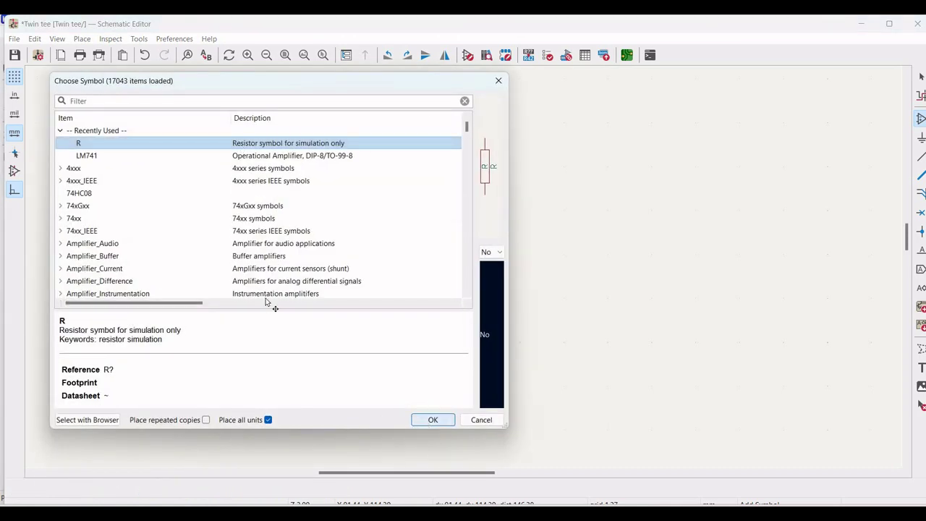
key(Return)
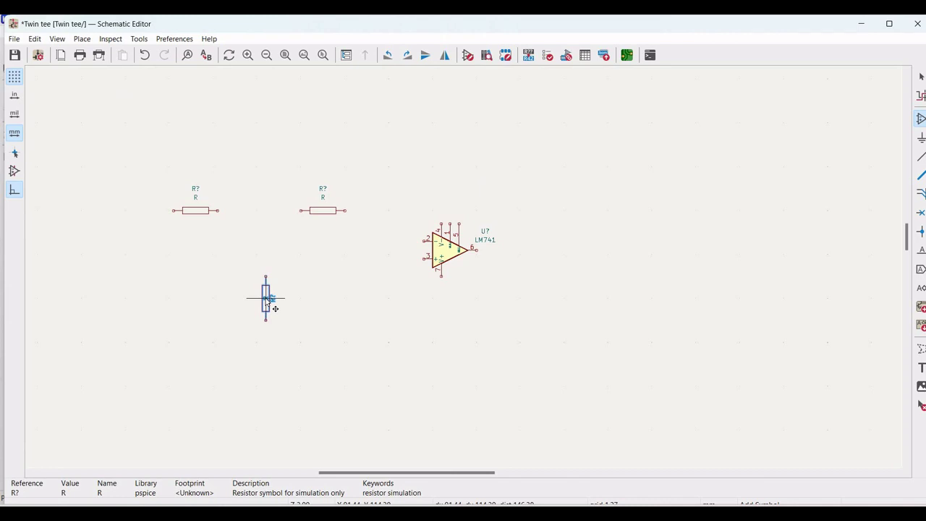
click(266, 297)
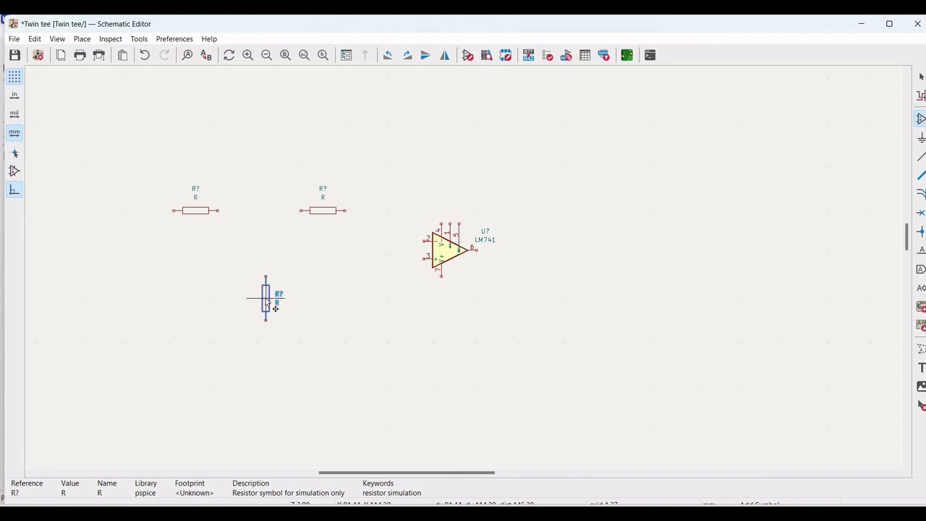
Step: Place a vertical capacitor C from the pspice library between the two horizontal resistors, directly above the vertical resistor
click(269, 233)
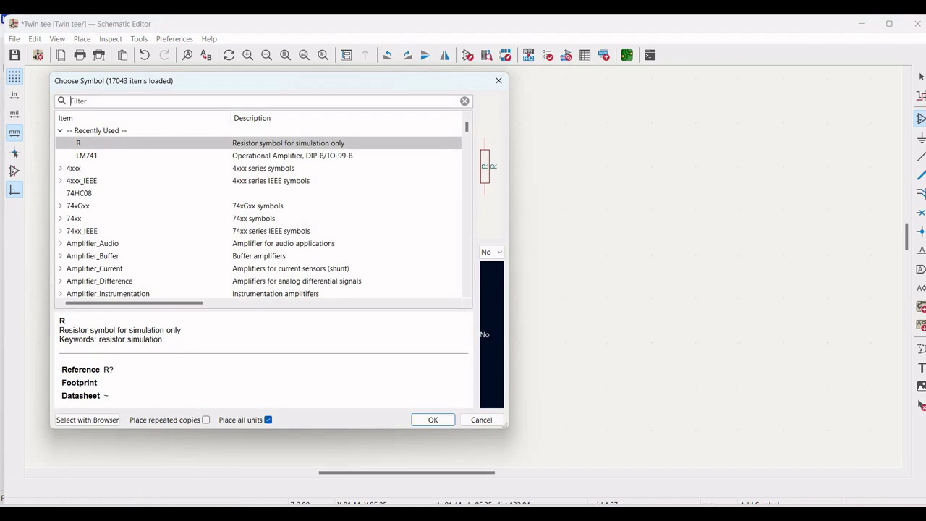
text(pspice)
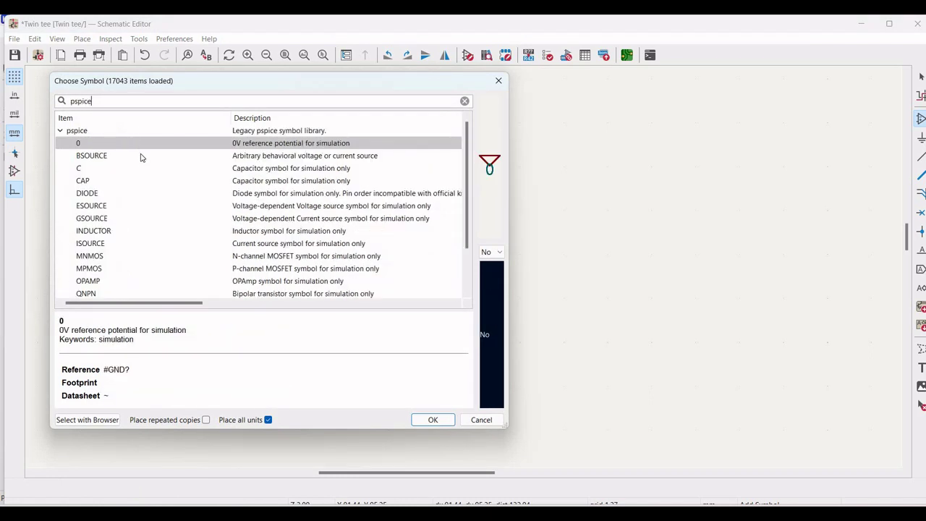
click(144, 172)
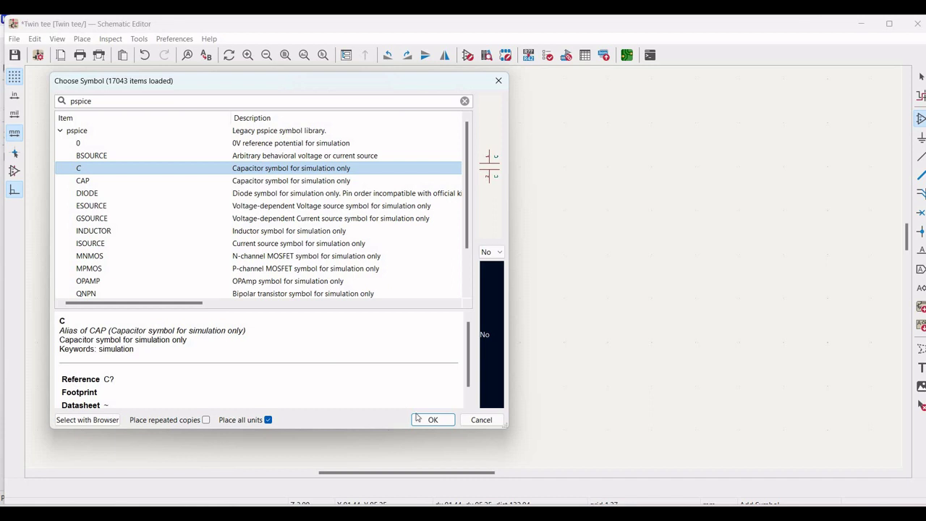
key(Return)
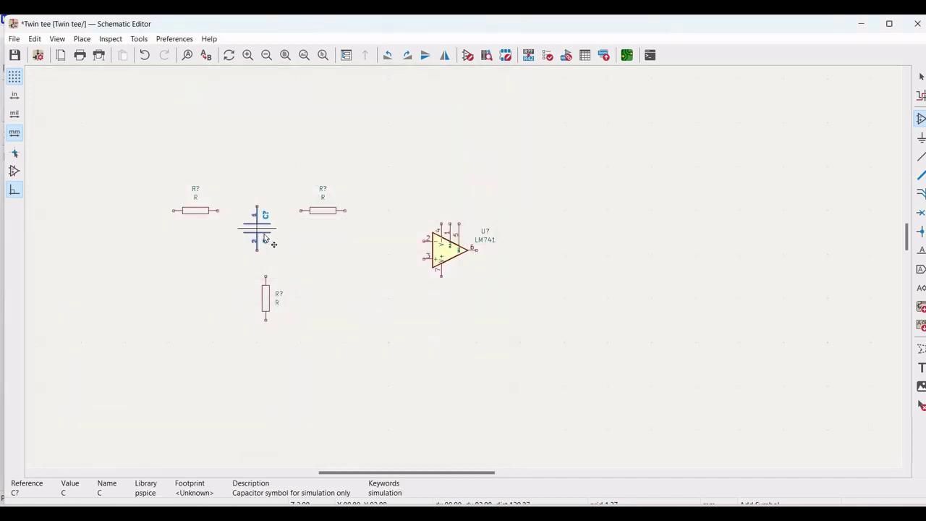
click(266, 235)
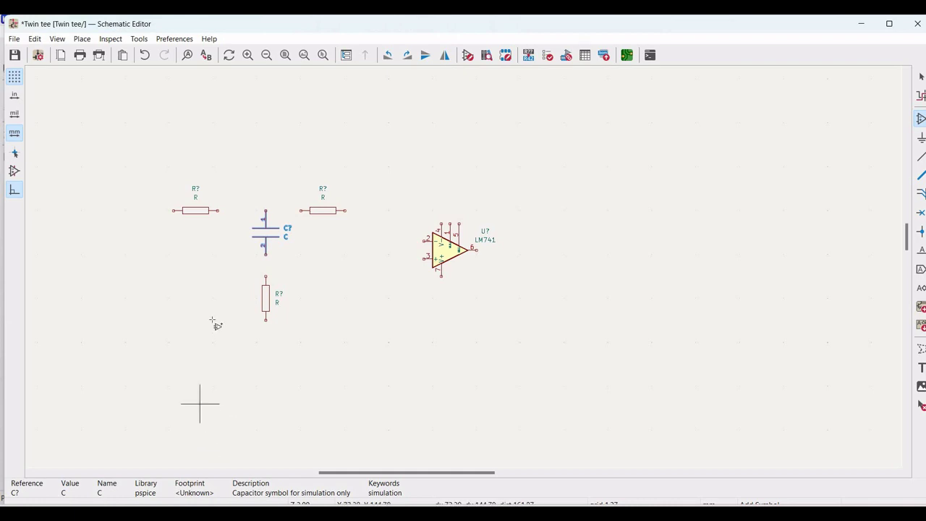
Step: Place another capacitor C, rotated horizontal, below the first resistor and to the lower left of the vertical resistor
click(196, 333)
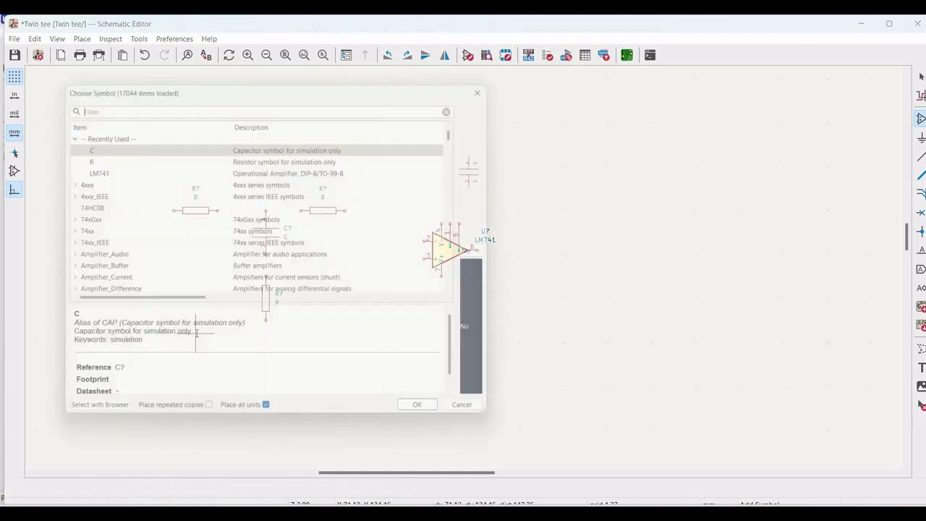
click(249, 142)
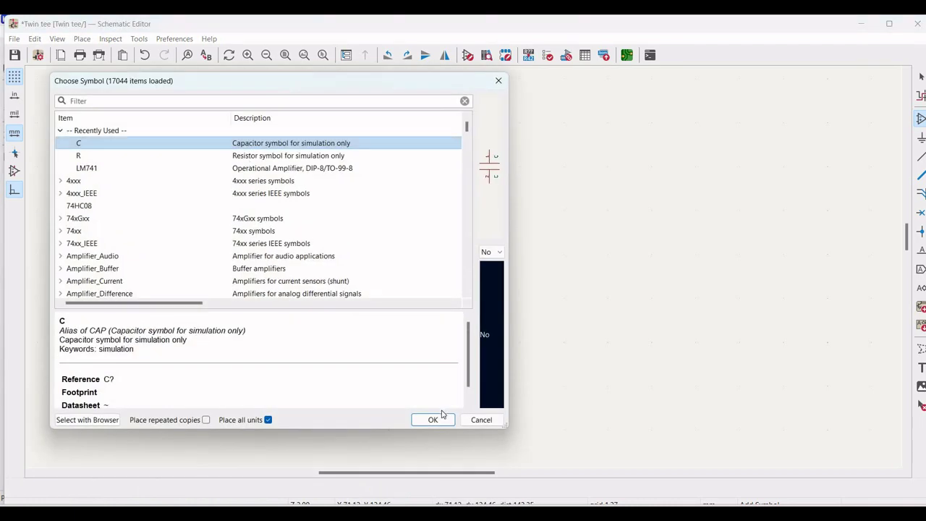
click(434, 419)
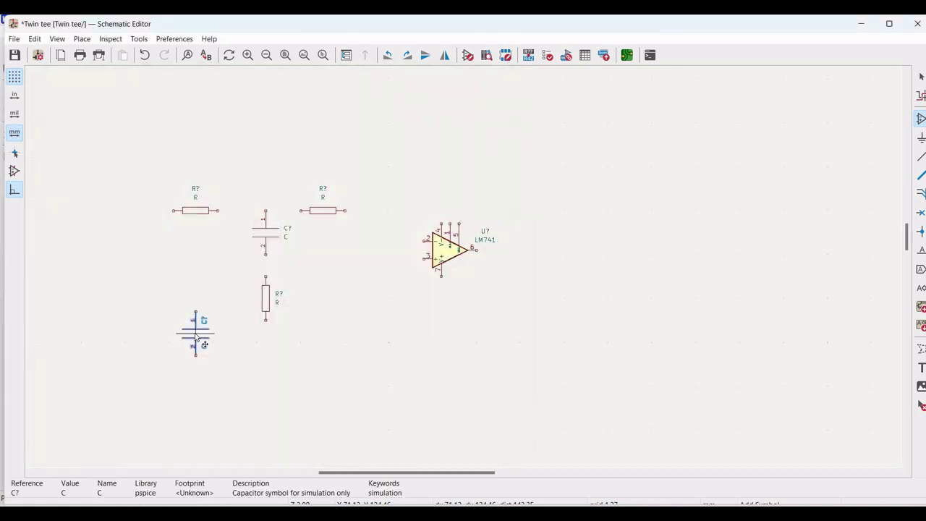
key(r)
click(195, 335)
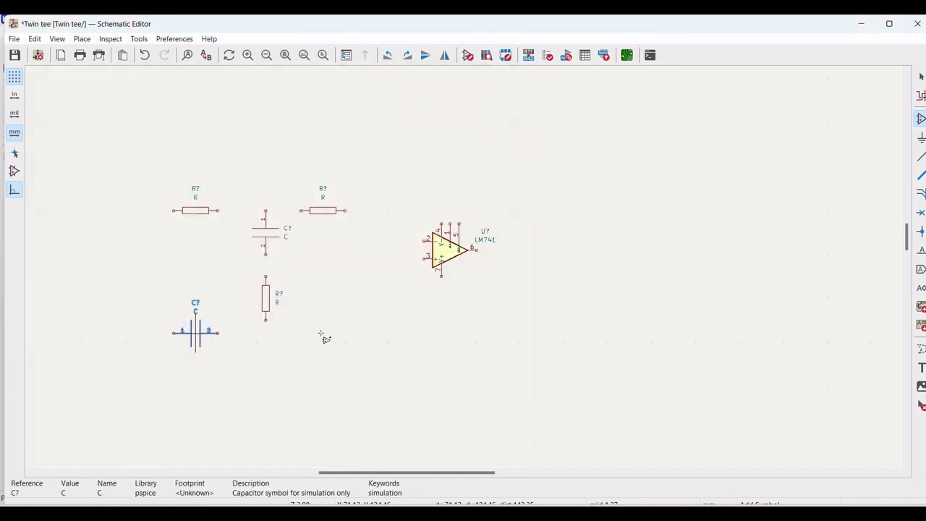
Step: Place another pspice capacitor C, rotated horizontal, below the second horizontal resistor and in line with the lower capacitor
key(Escape)
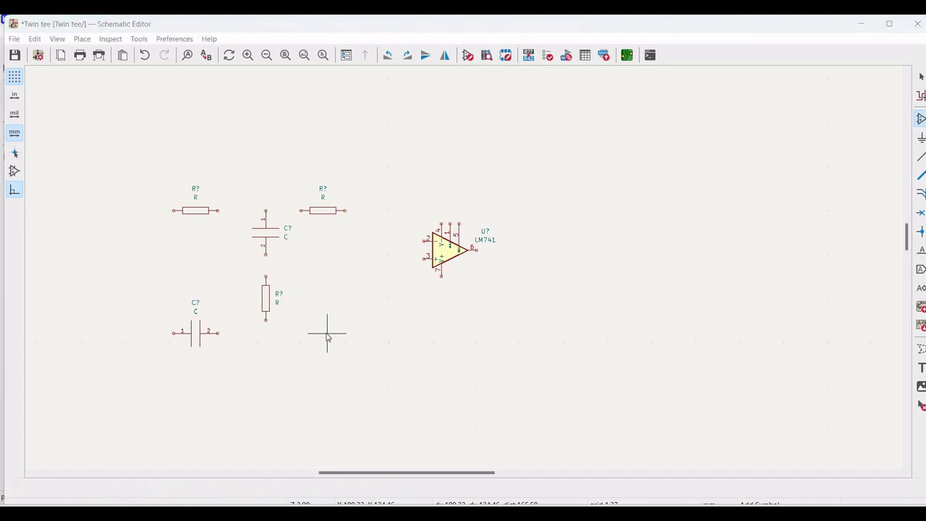
click(327, 337)
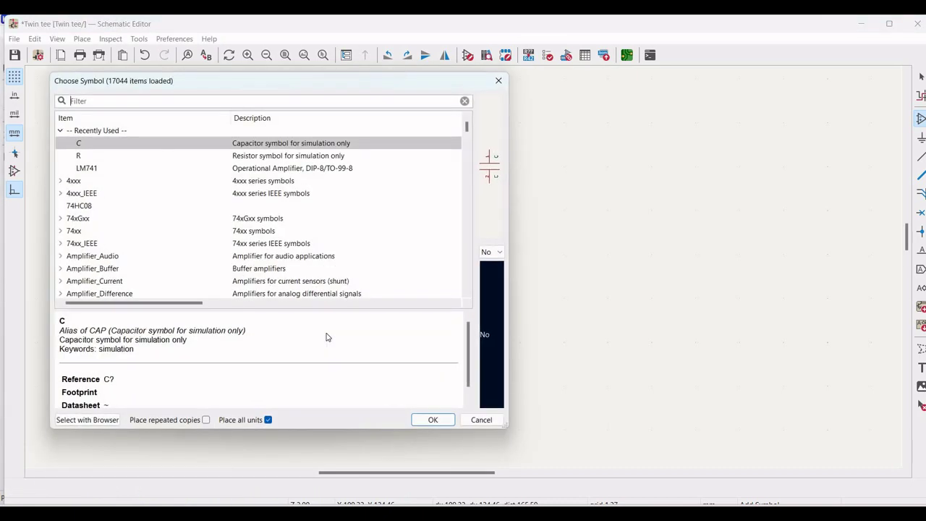
click(423, 422)
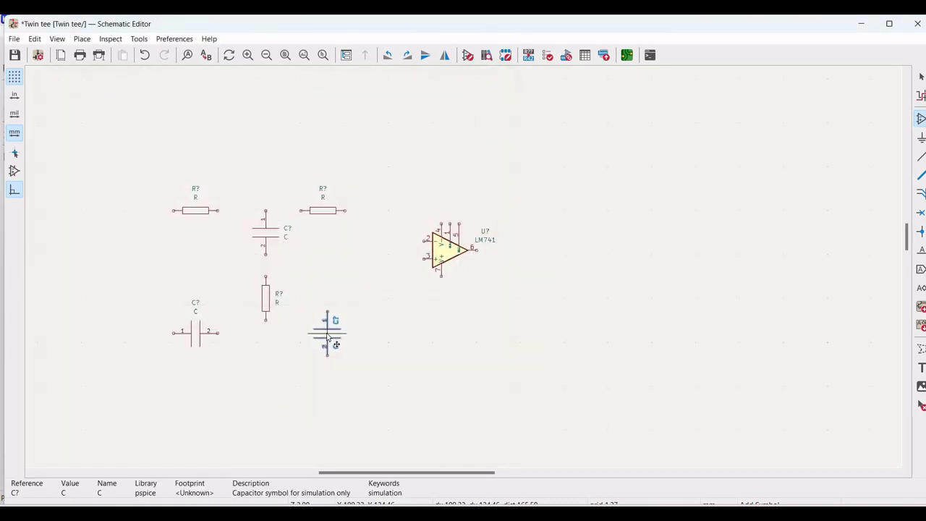
key(r)
click(328, 336)
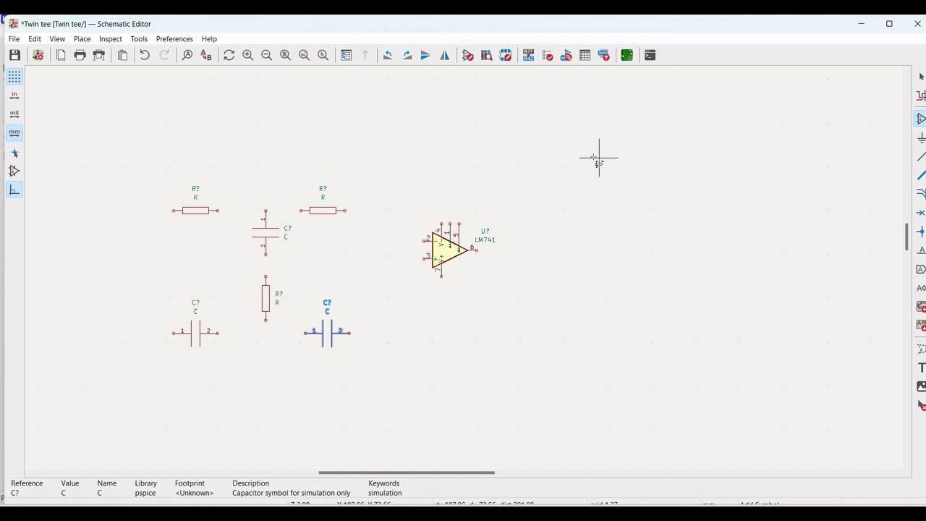
Step: Place a VSOURCE voltage source from the pspice library to the upper right of the op-amp
click(630, 160)
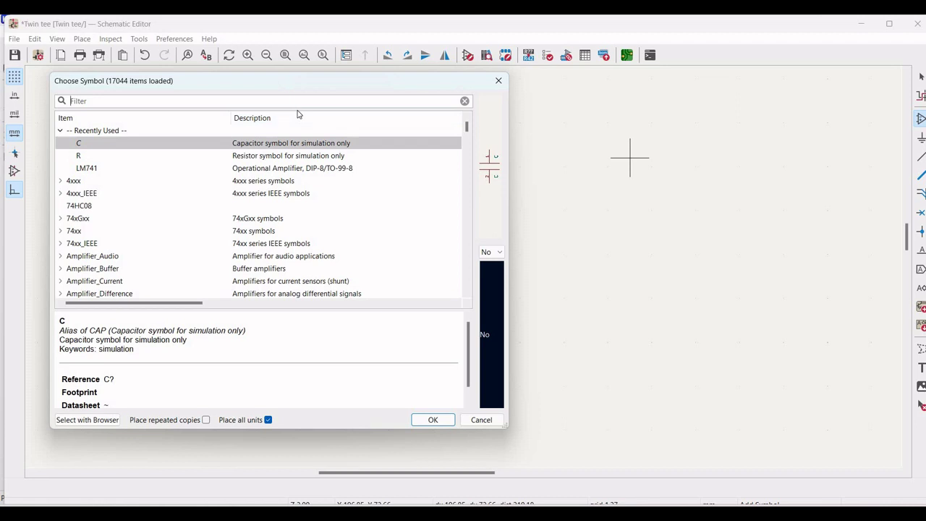
text(psp)
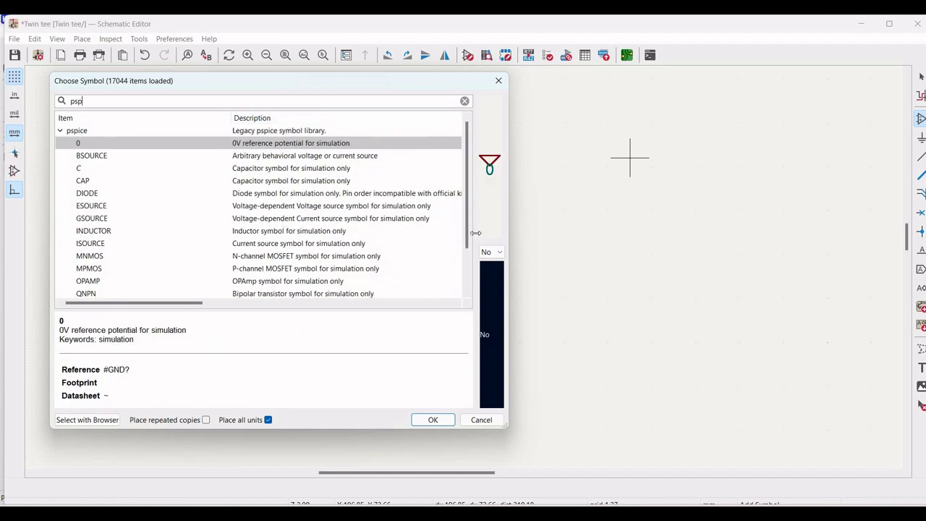
scroll(311, 260, down, 2)
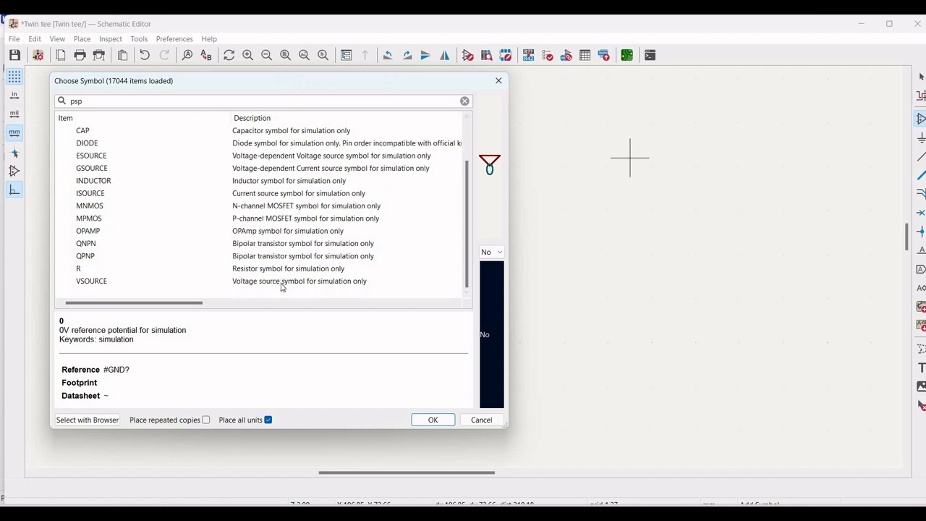
click(283, 282)
click(433, 420)
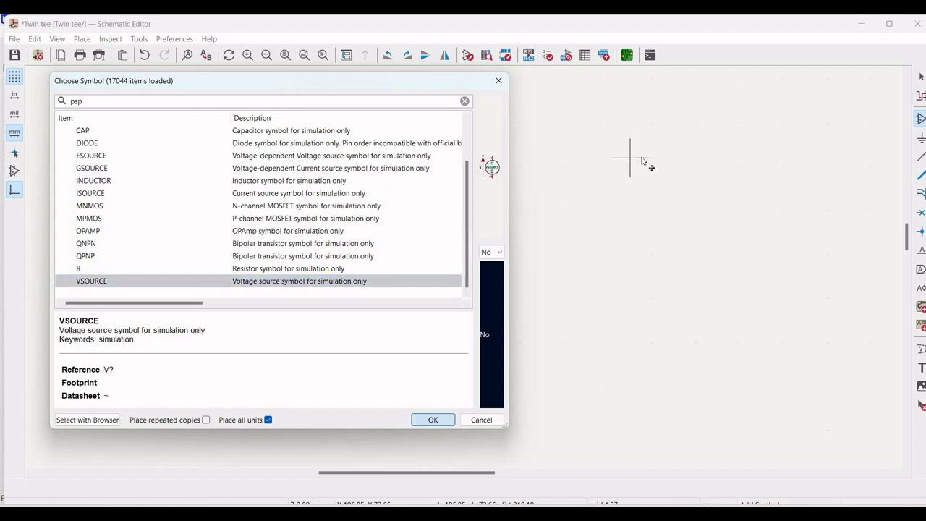
click(652, 158)
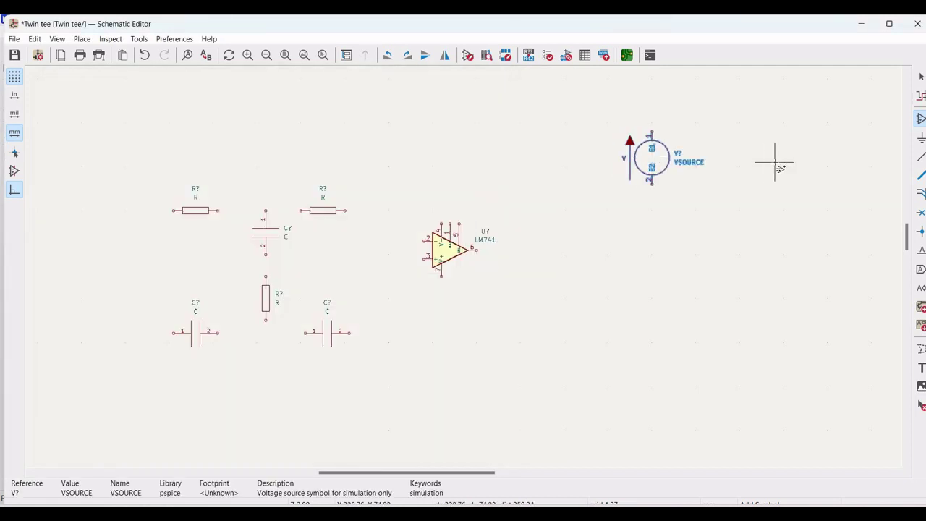
Step: Place two more VSOURCE symbols, one to the right of the first source and one below and midway between them
click(773, 162)
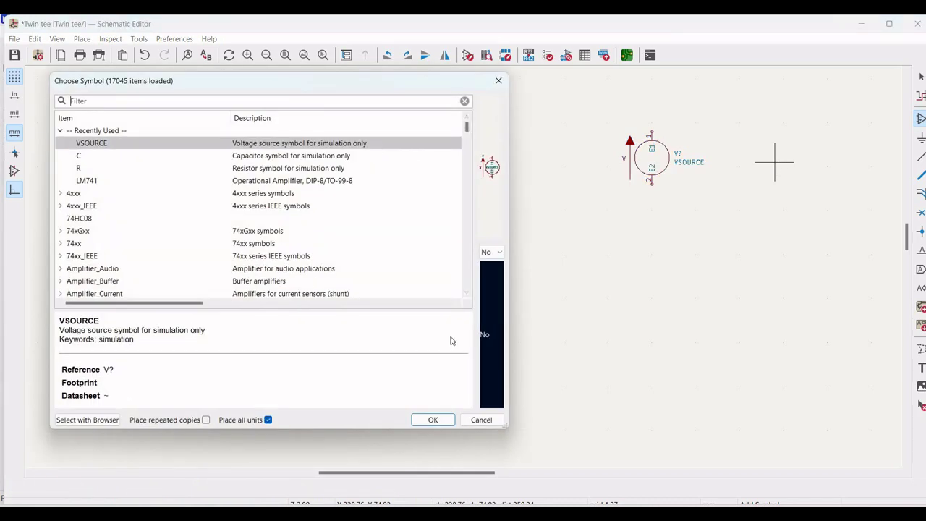
click(432, 420)
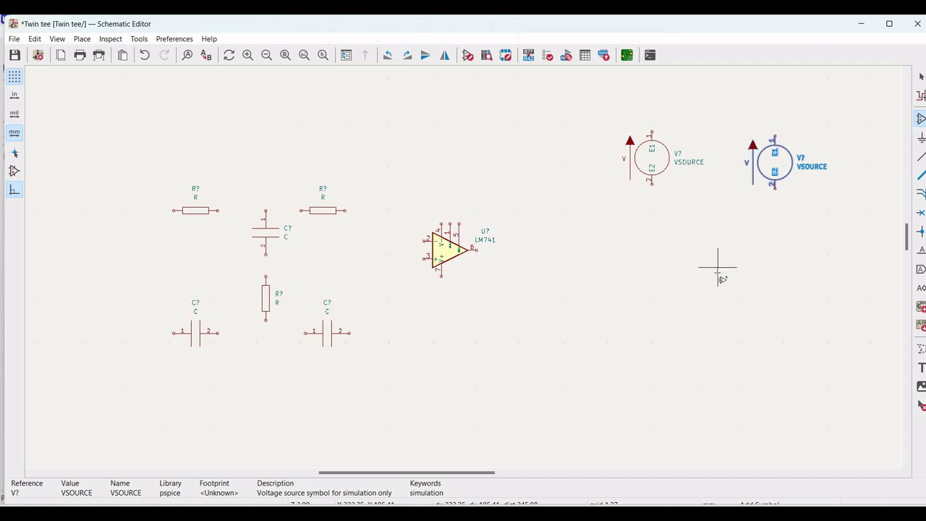
click(718, 272)
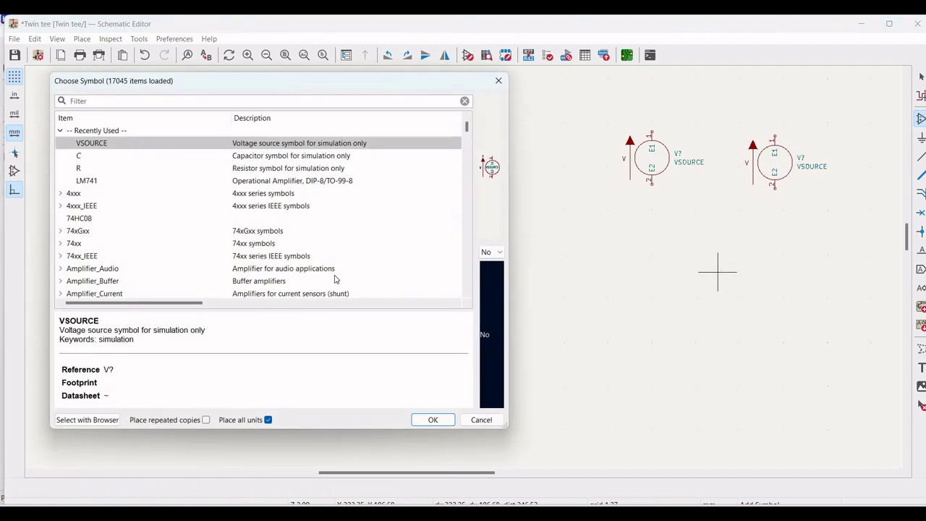
click(431, 419)
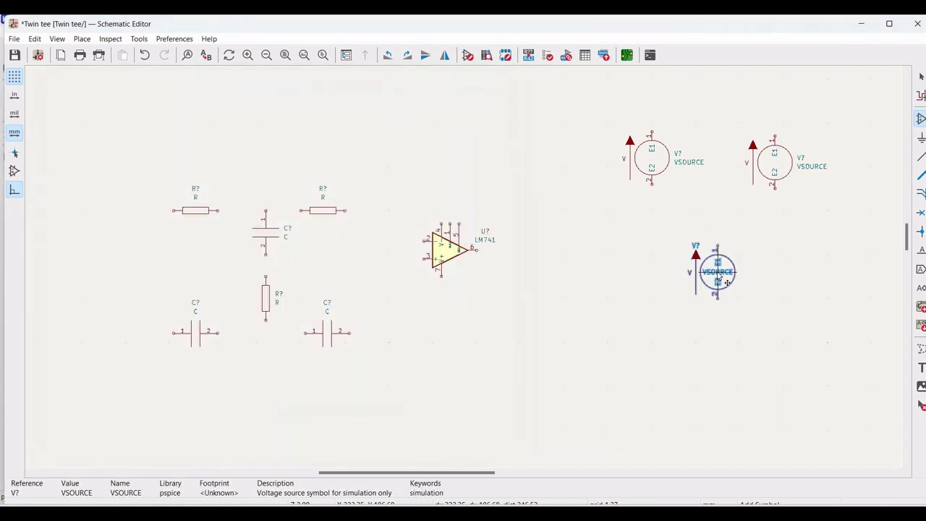
click(720, 275)
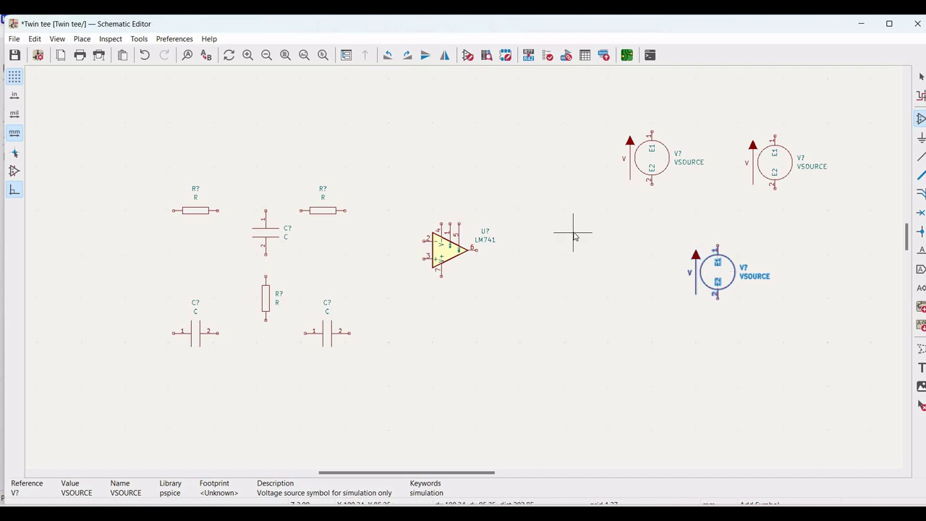
key(Escape)
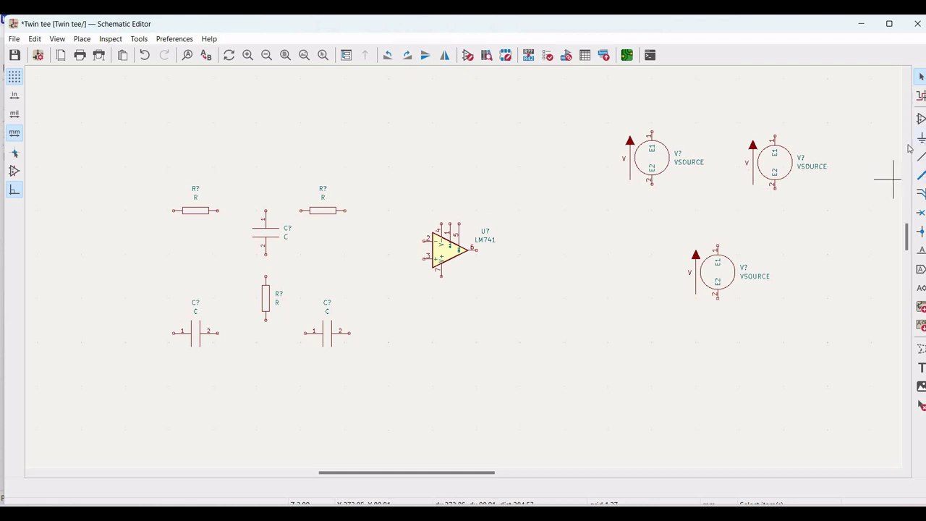
Step: Attach a GND power symbol to pin 2 of the upper-left voltage source
click(921, 137)
click(515, 181)
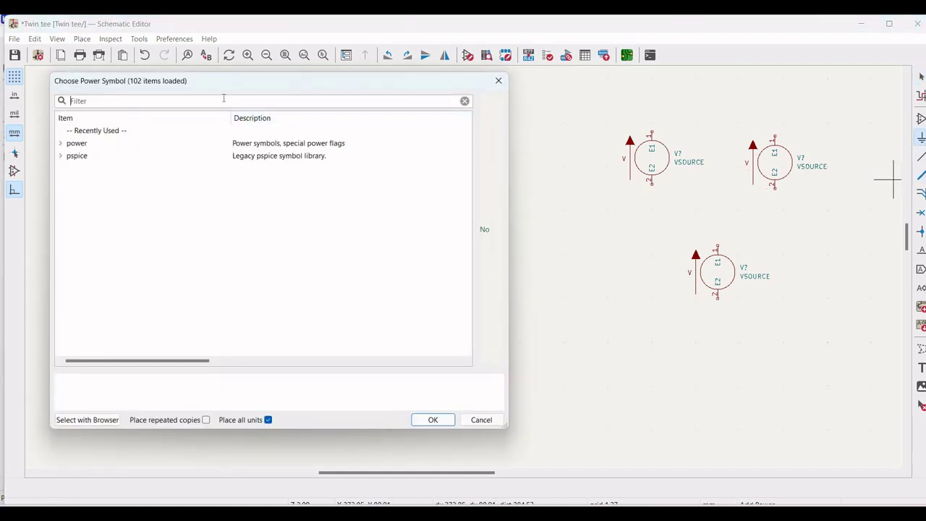
text(gnd)
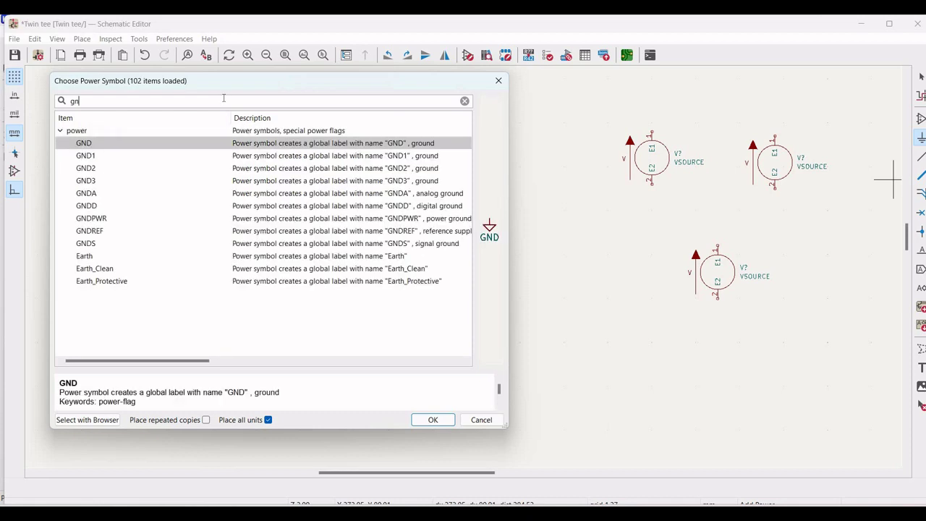
click(259, 144)
click(437, 421)
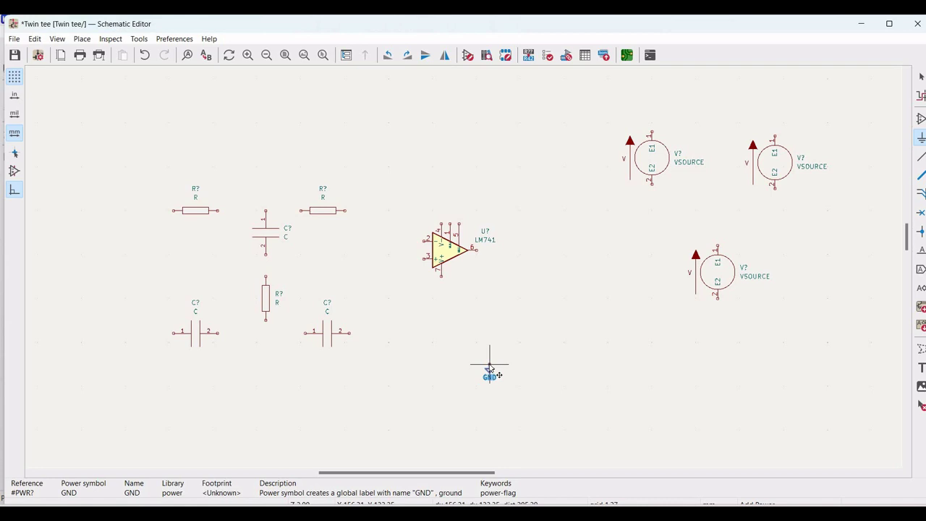
click(652, 185)
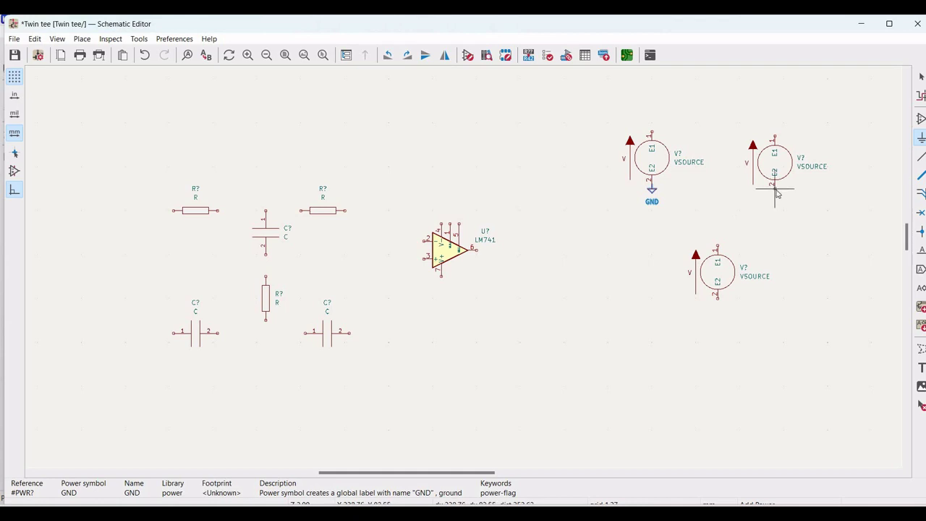
Step: Attach GND power symbols to pin 2 of the upper-right and the lower voltage sources
click(777, 194)
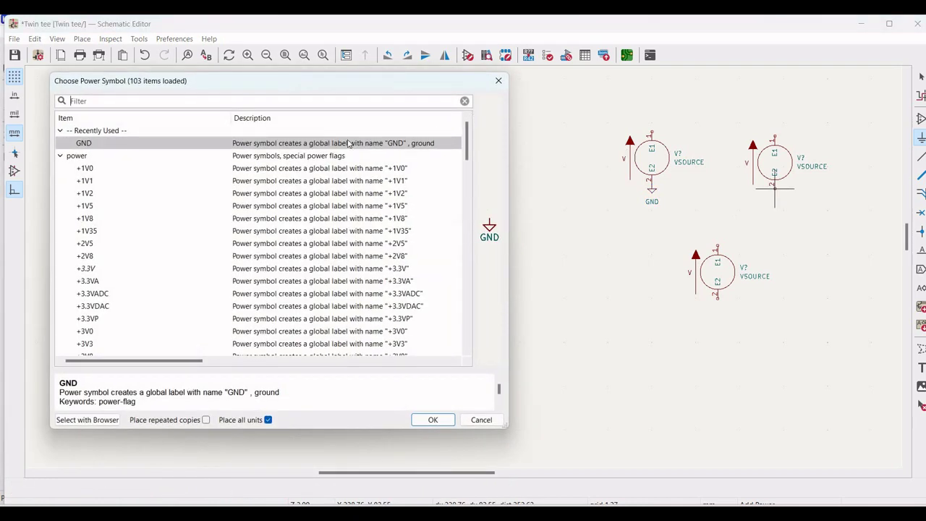
click(348, 144)
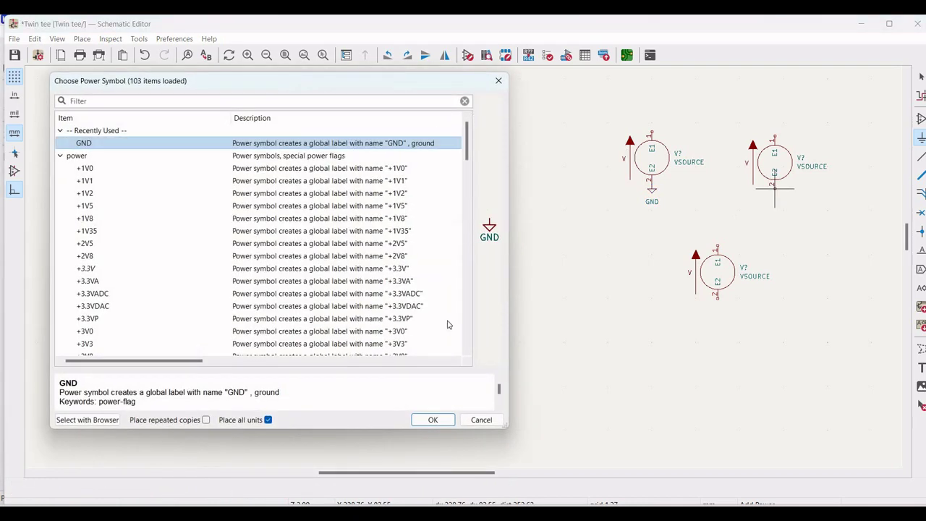
click(435, 420)
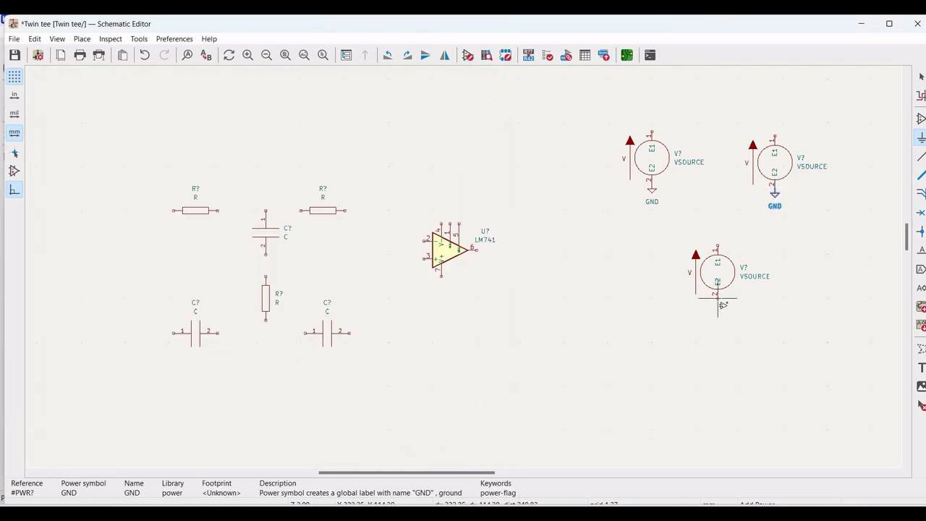
click(721, 304)
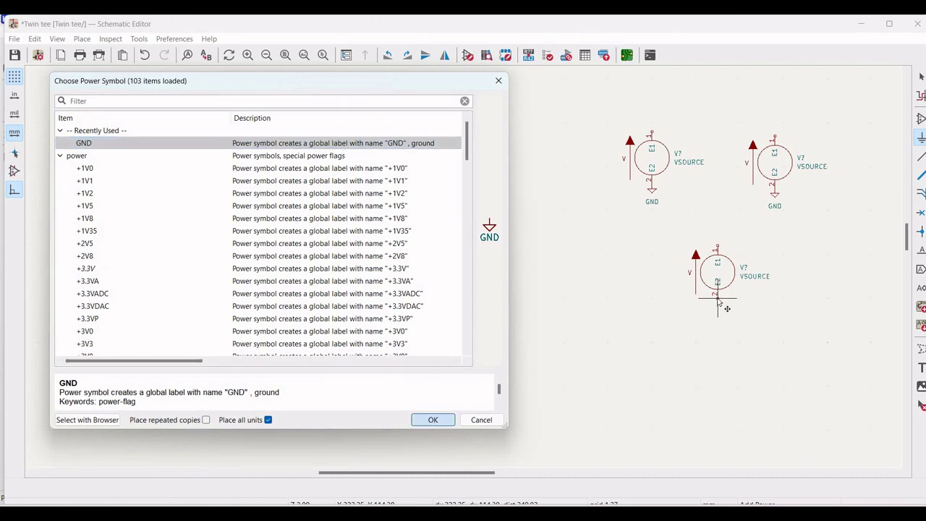
key(Return)
click(718, 302)
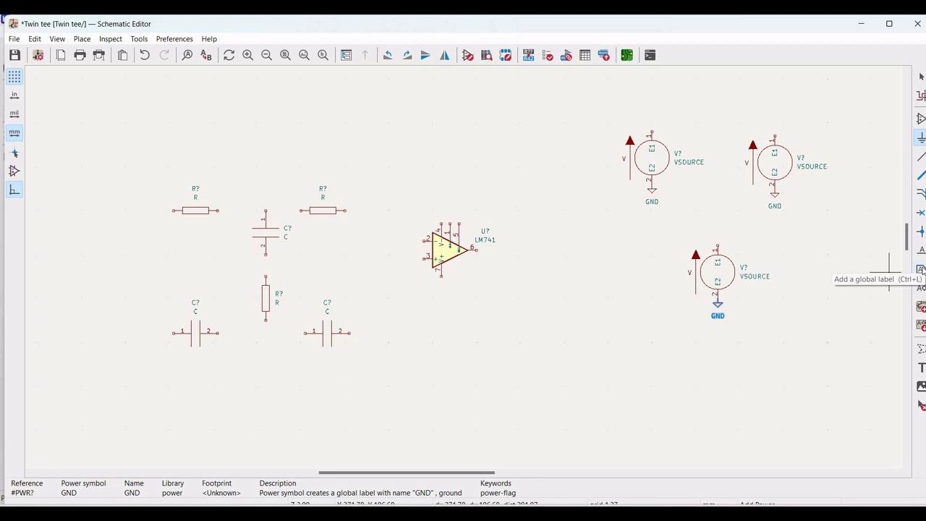
Step: Add a global label Vcc just above pin 1 of the upper-left voltage source
click(921, 270)
click(703, 176)
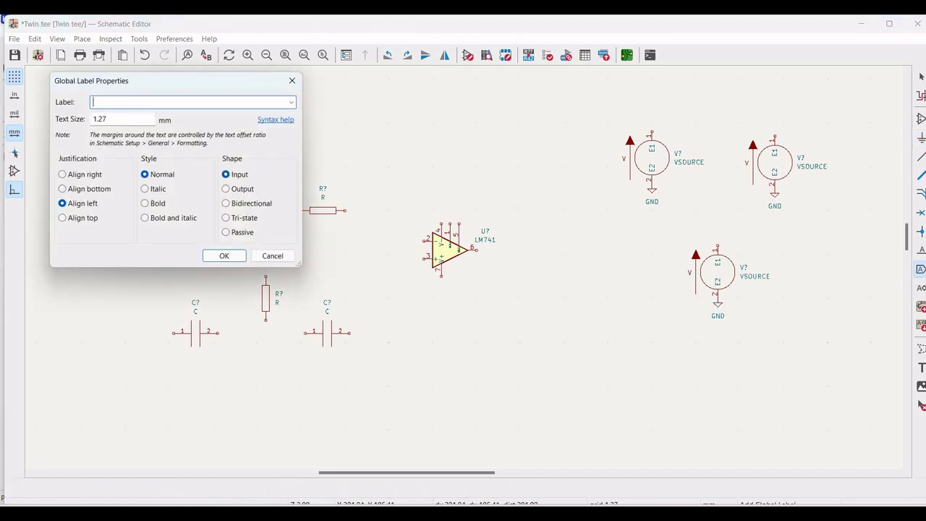
text(Vcc)
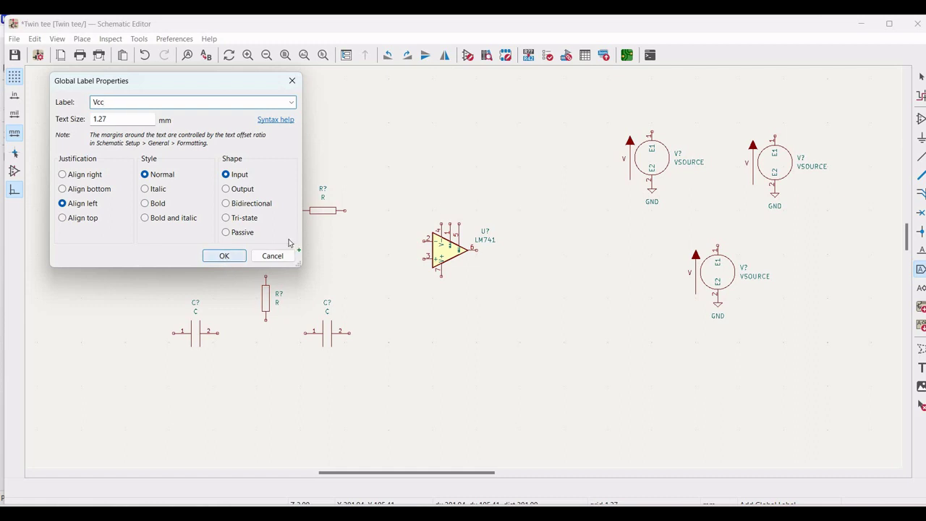
click(225, 255)
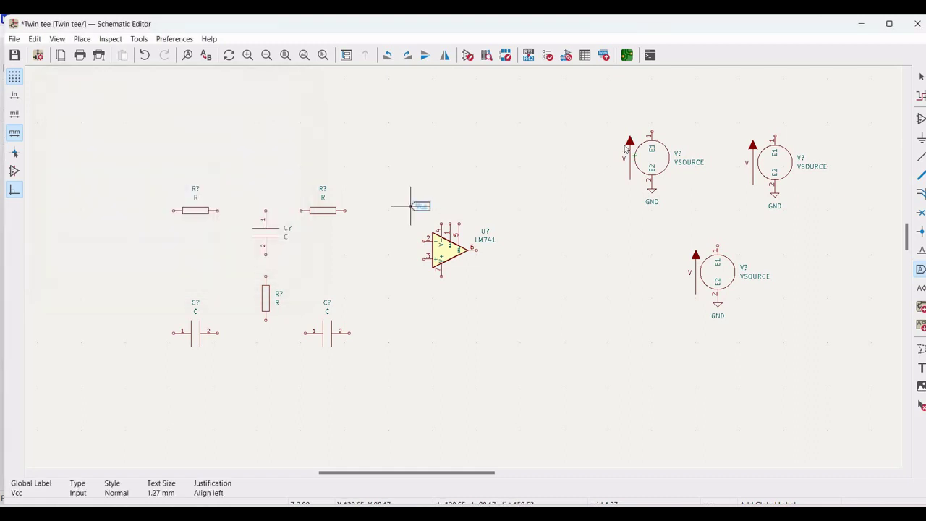
click(651, 116)
Step: Add a global label Vee just above pin 1 of the upper-right voltage source
click(774, 115)
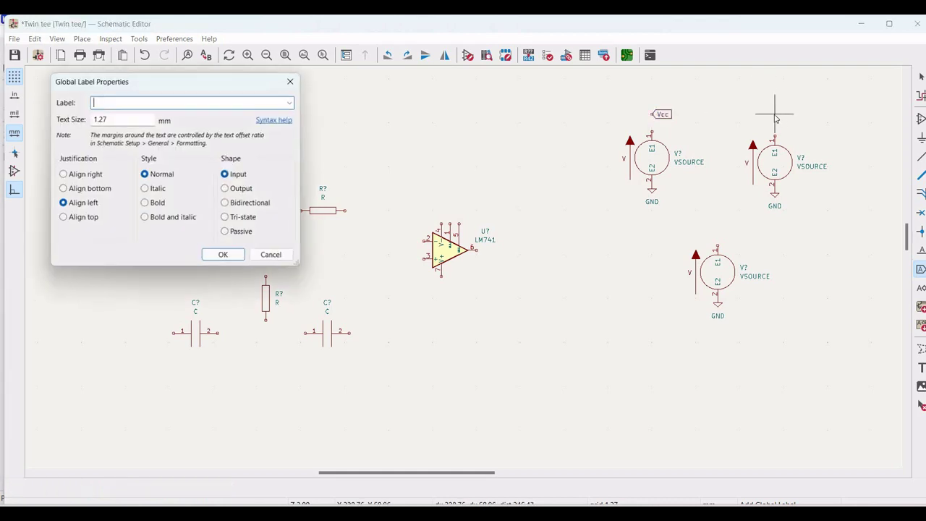
text(Vee)
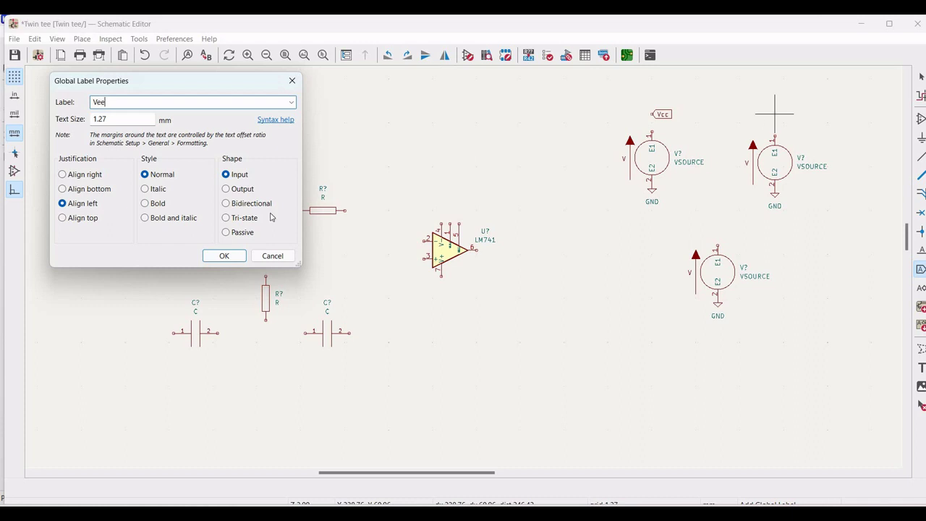
key(Return)
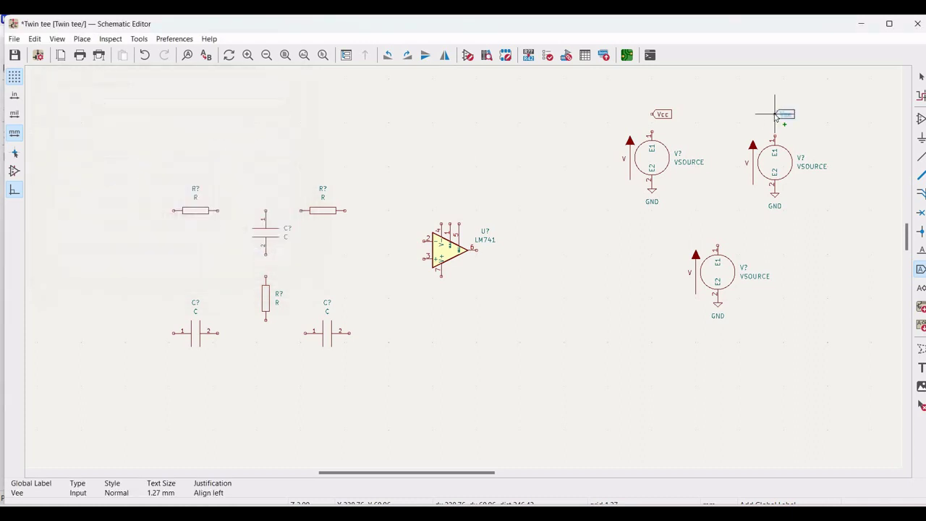
click(775, 115)
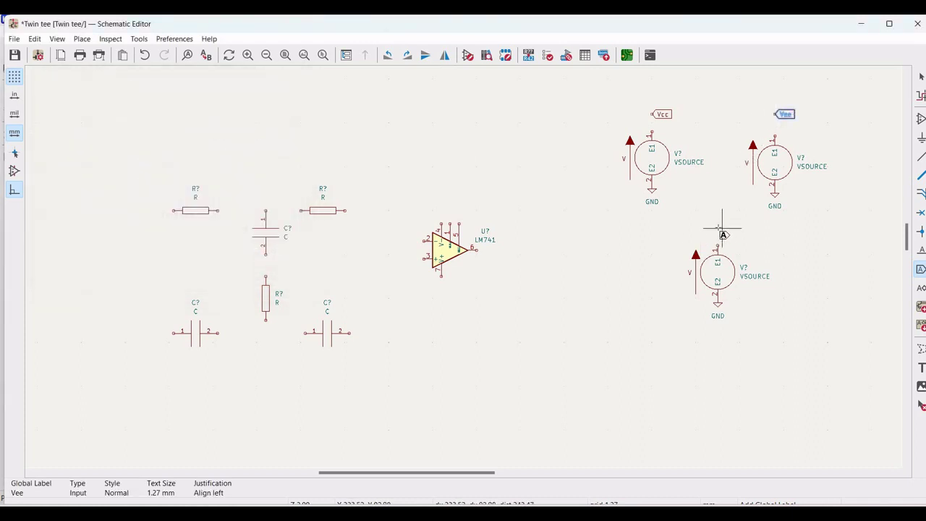
Step: Add a global label Vin just above pin 1 of the lower voltage source
click(719, 230)
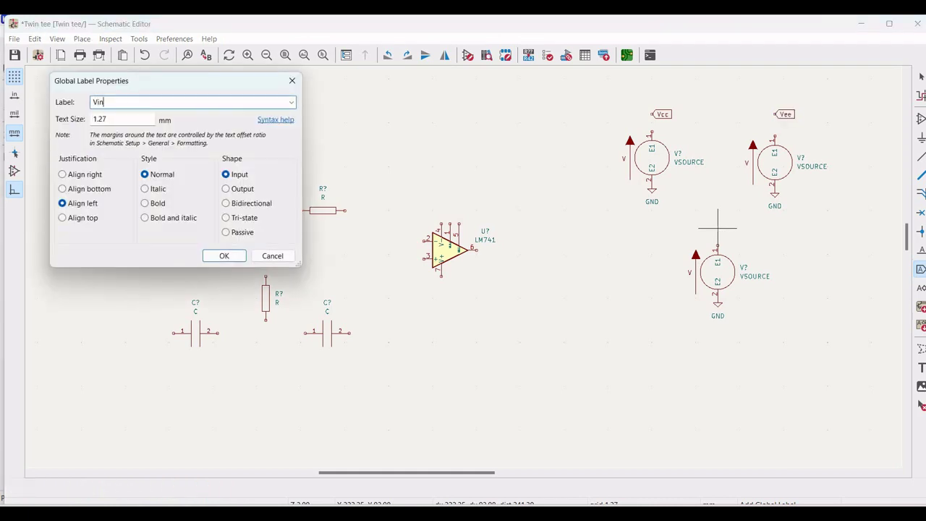
click(225, 256)
click(718, 231)
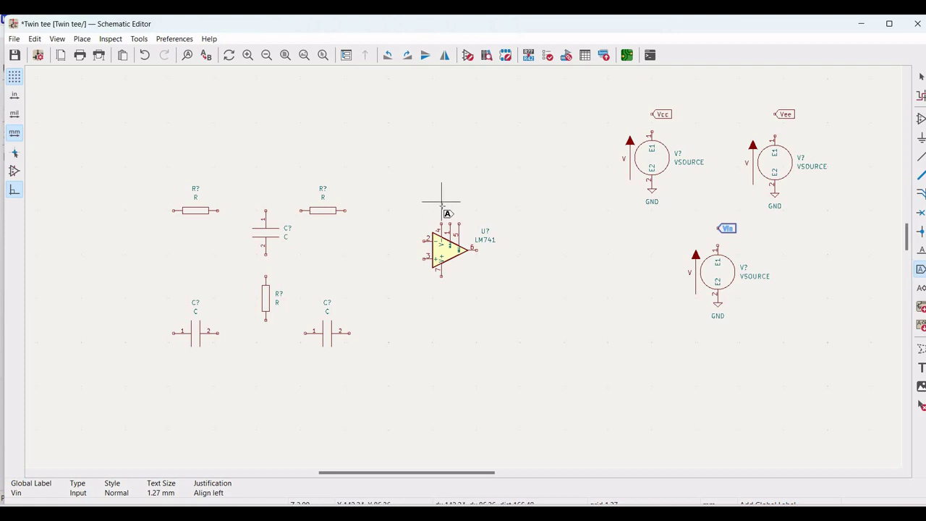
Step: Add a global label Vee just above pin 4 of the LM741 op-amp
click(442, 207)
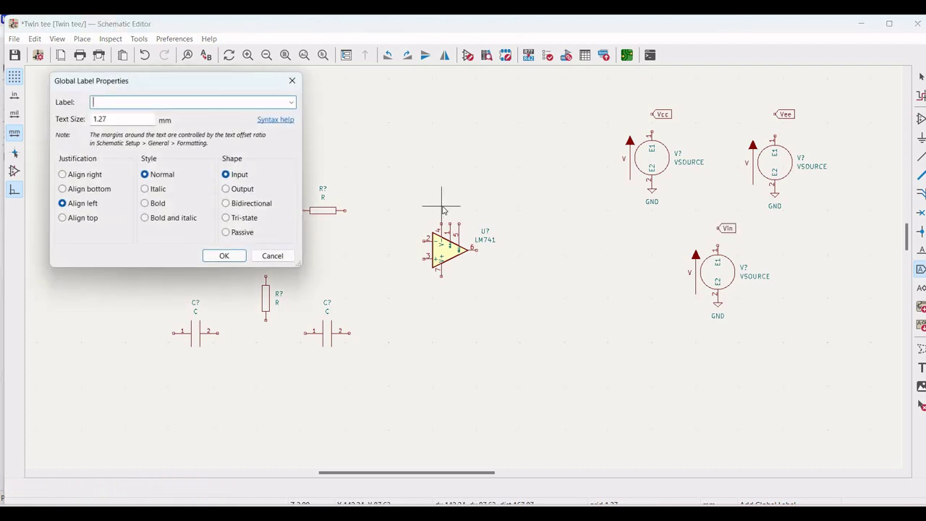
text(Vee)
key(Return)
click(442, 207)
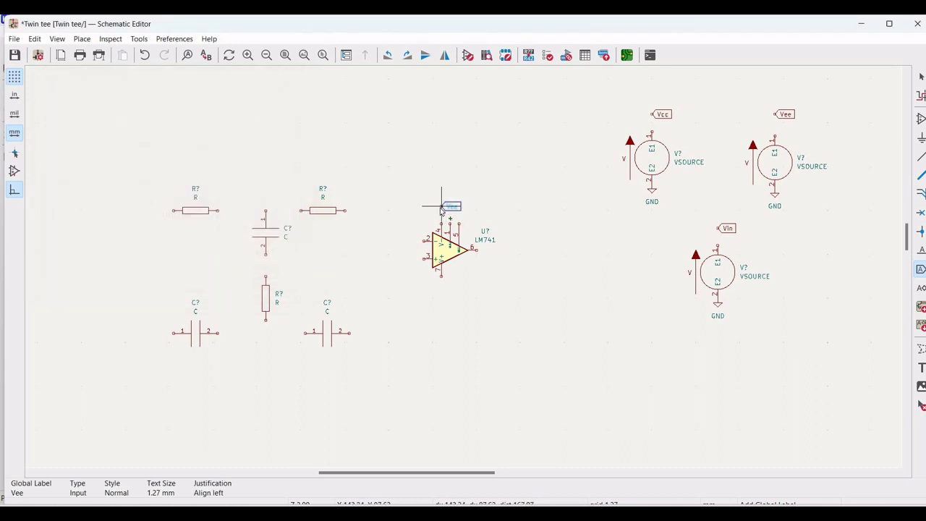
Step: Add a global label Vcc just below pin 7 of the LM741 op-amp
click(443, 292)
text(V)
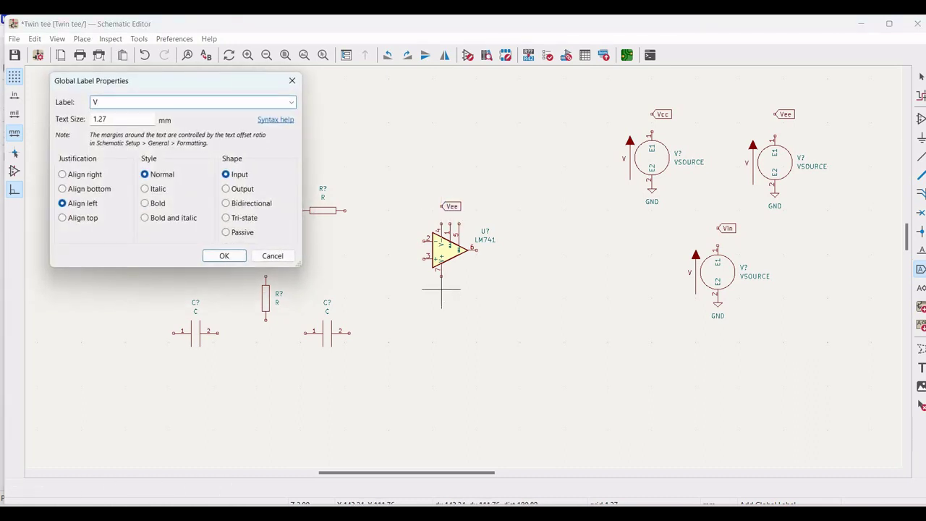
text(cc)
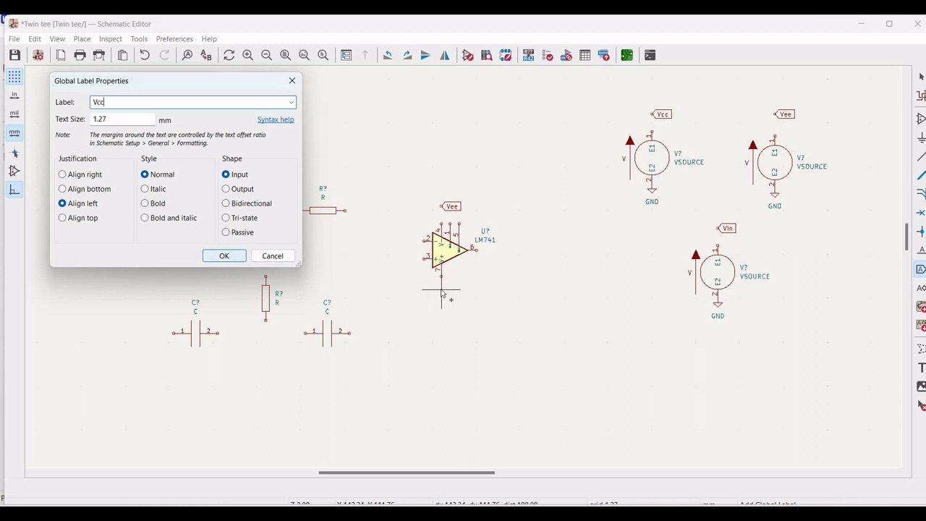
key(Return)
click(443, 291)
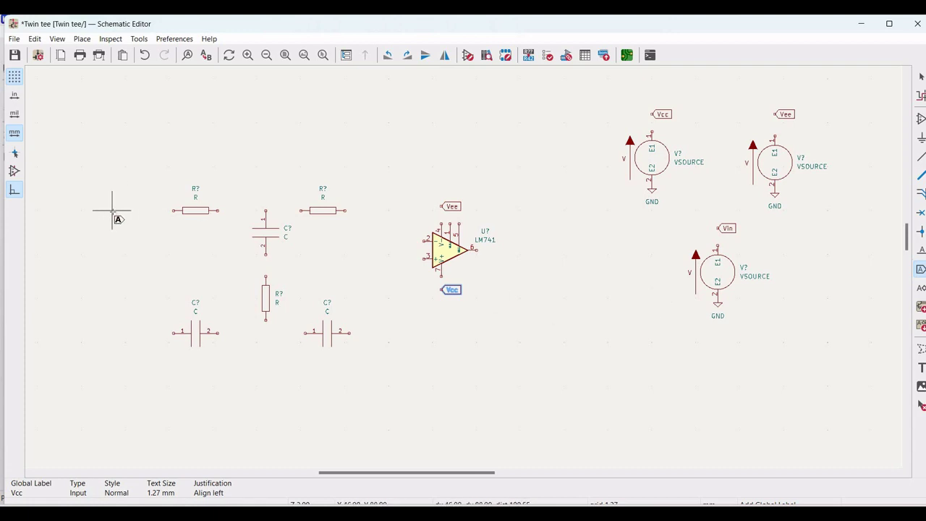
Step: Add a global label Vin, rotated upright, to the left of the upper-left resistor and level with its pins
click(112, 210)
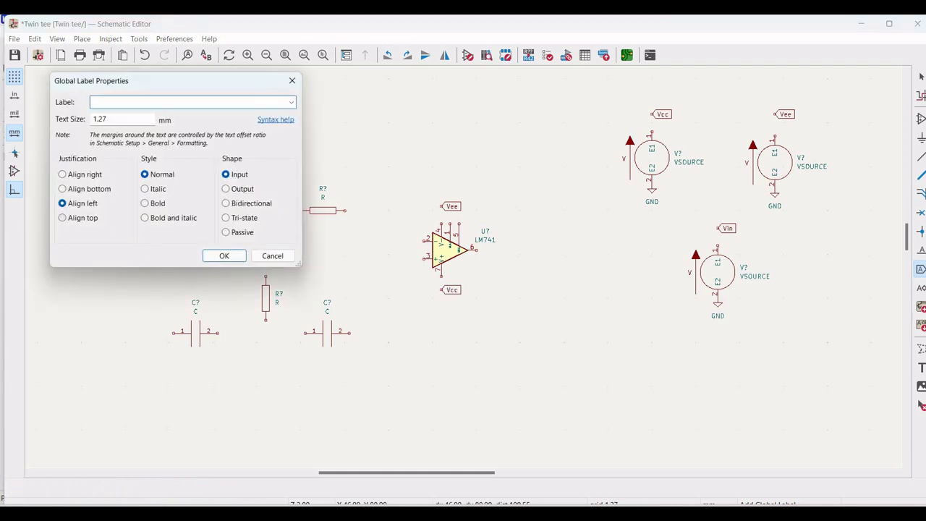
click(223, 256)
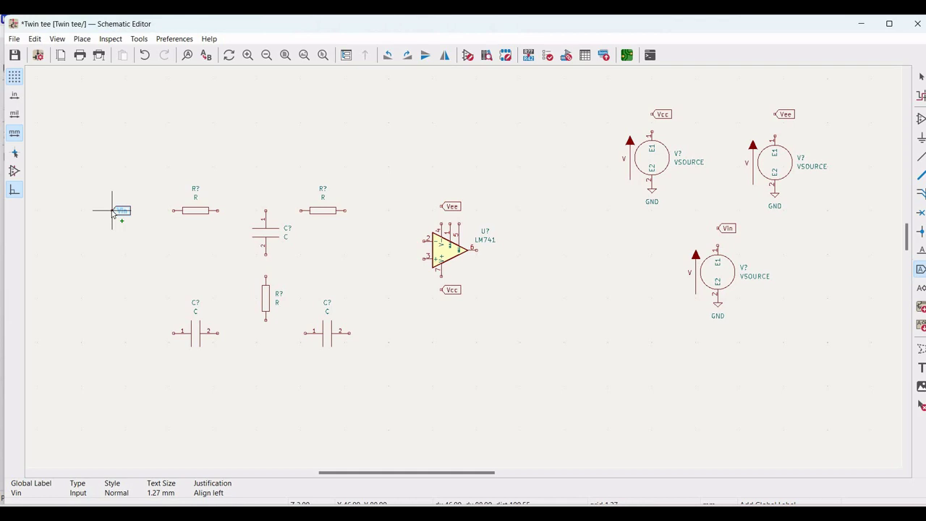
key(r)
click(112, 214)
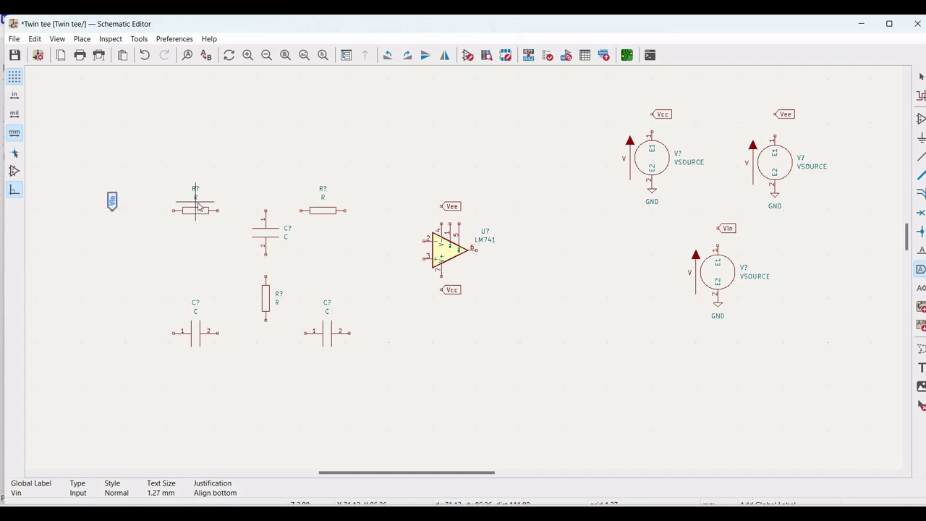
key(Escape)
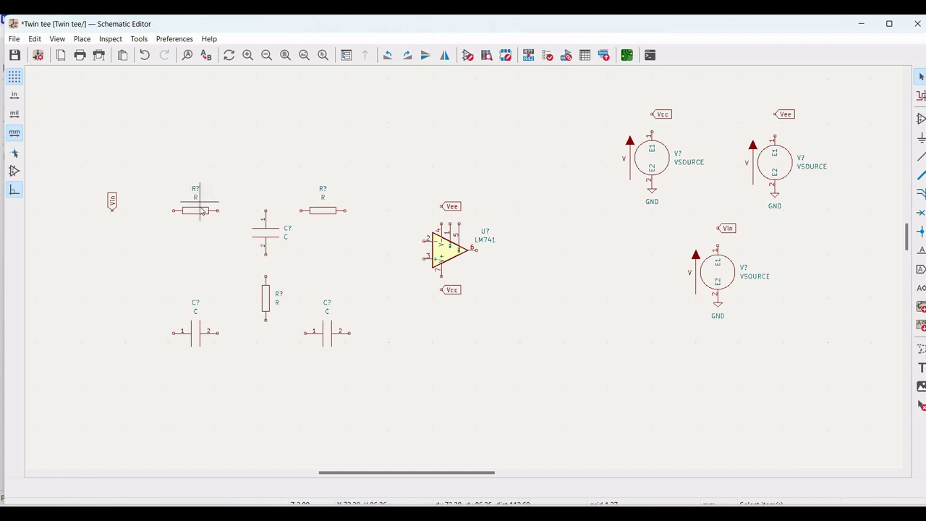
Step: Set the upper-left resistor's reference to R1 and its value to 470k
click(200, 208)
click(201, 209)
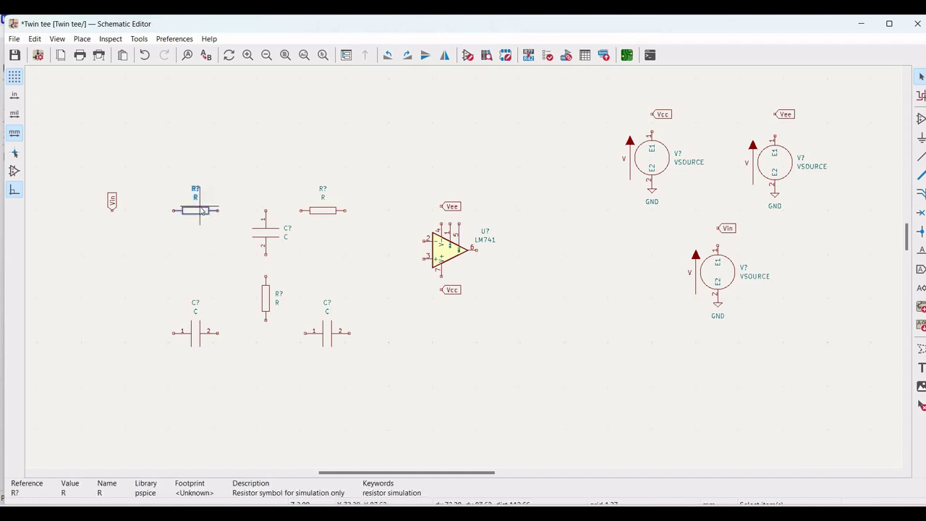
right_click(209, 216)
click(226, 208)
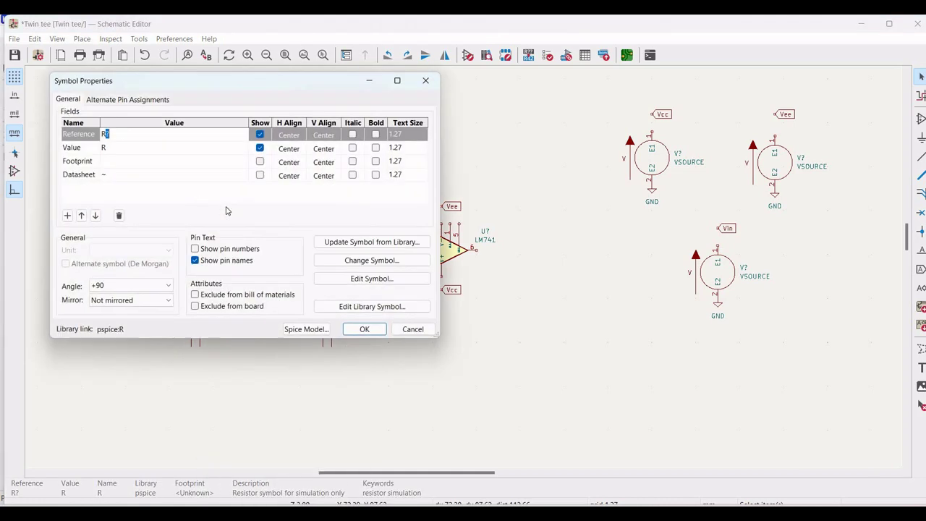
text(1)
click(181, 148)
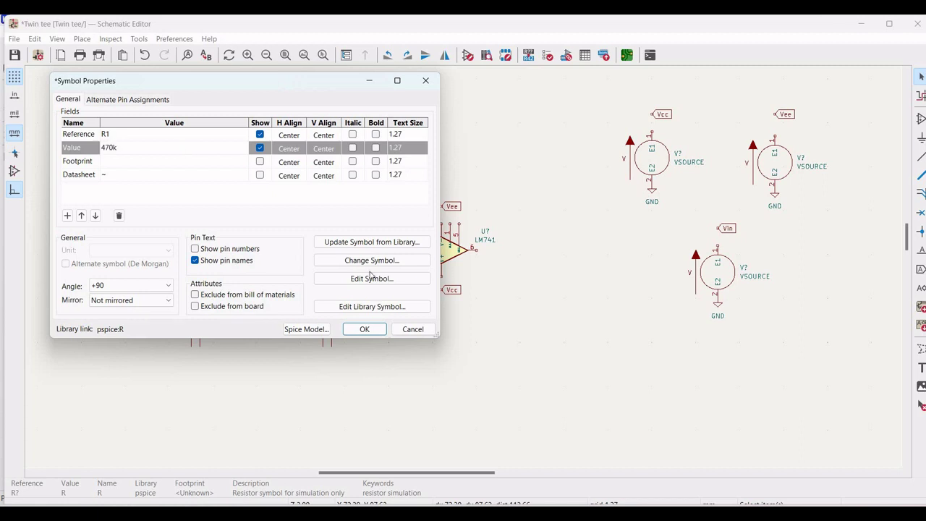
key(Return)
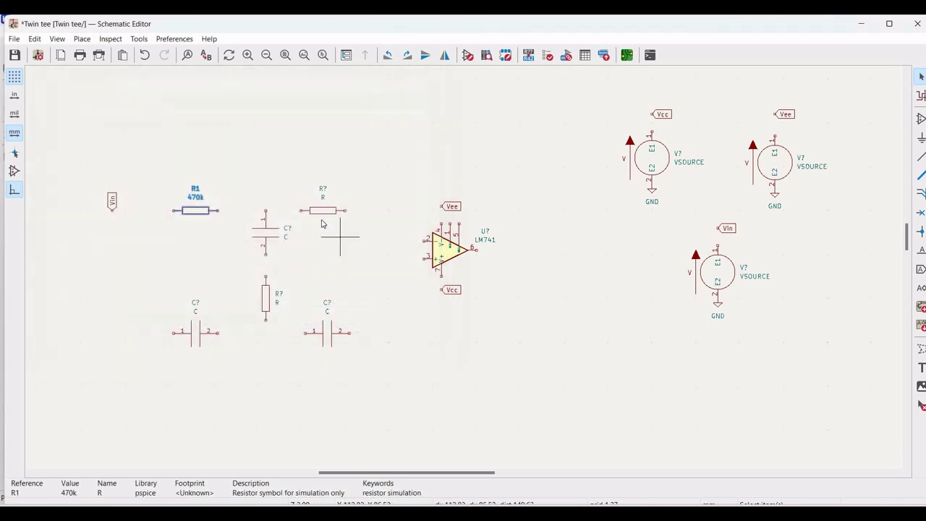
Step: Set the upper-right resistor's reference to R2 and its value to 470k
right_click(322, 217)
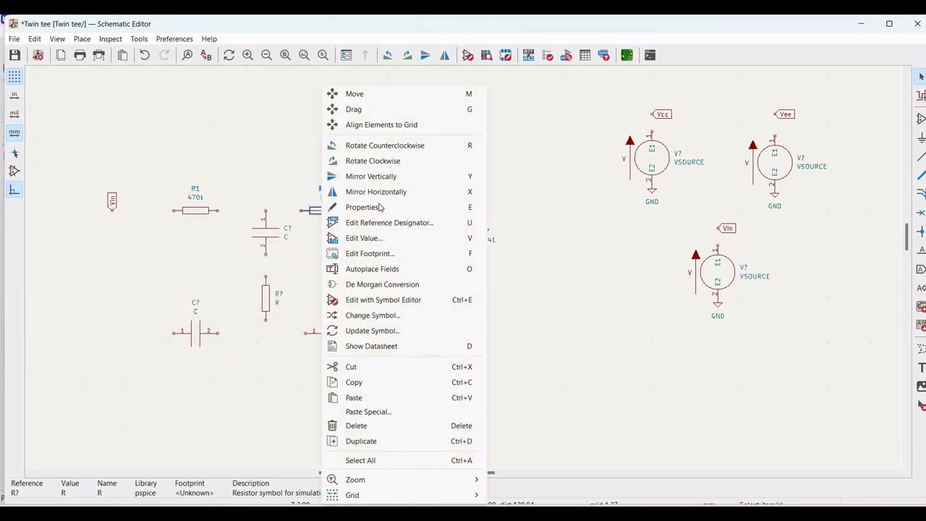
click(379, 208)
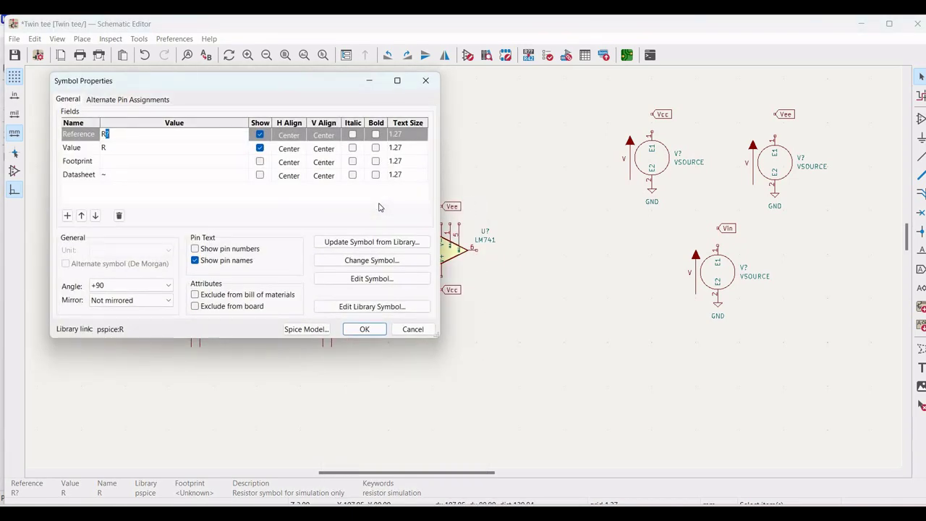
text(2)
click(192, 152)
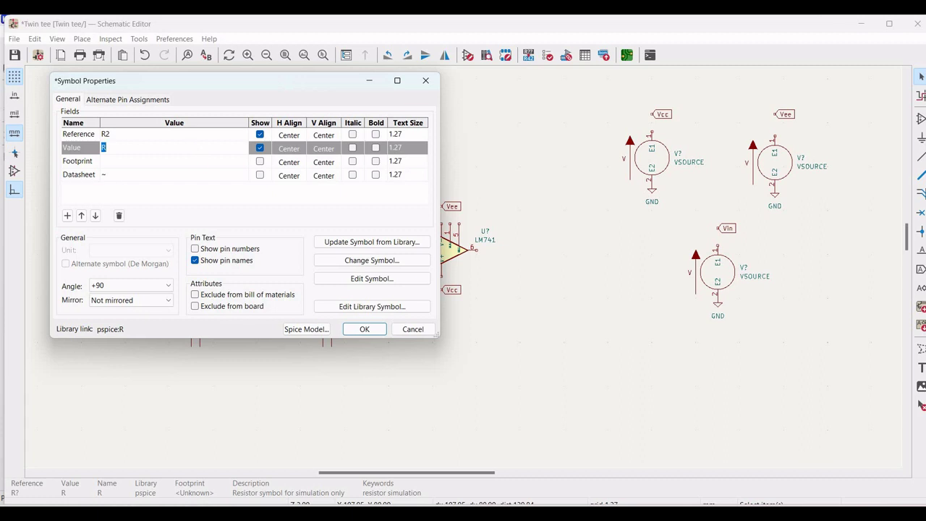
text(470k)
click(364, 330)
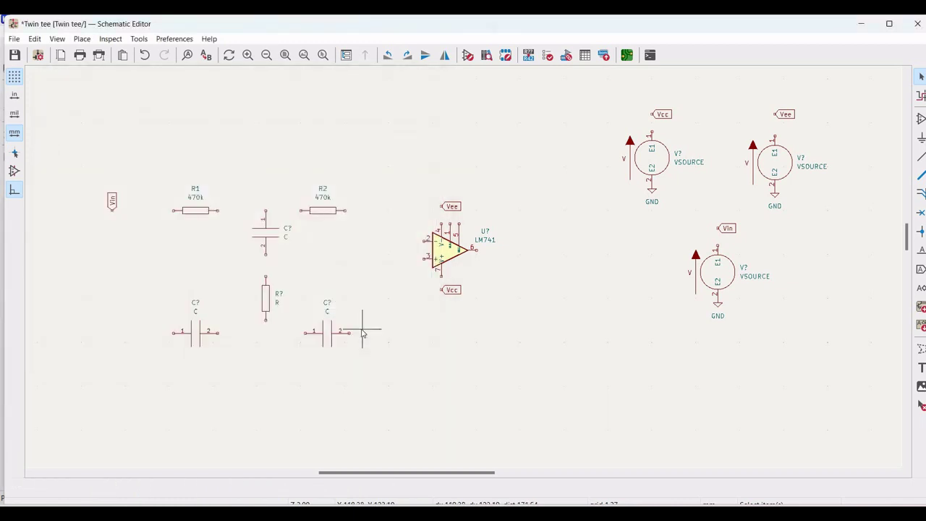
Step: Set the vertical resistor's reference to R3 and its value to 220k
right_click(271, 304)
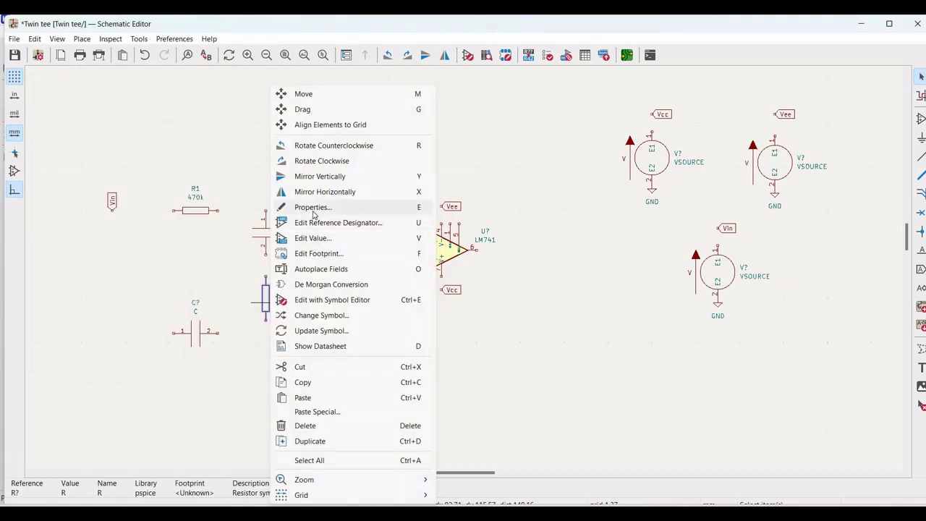
click(313, 210)
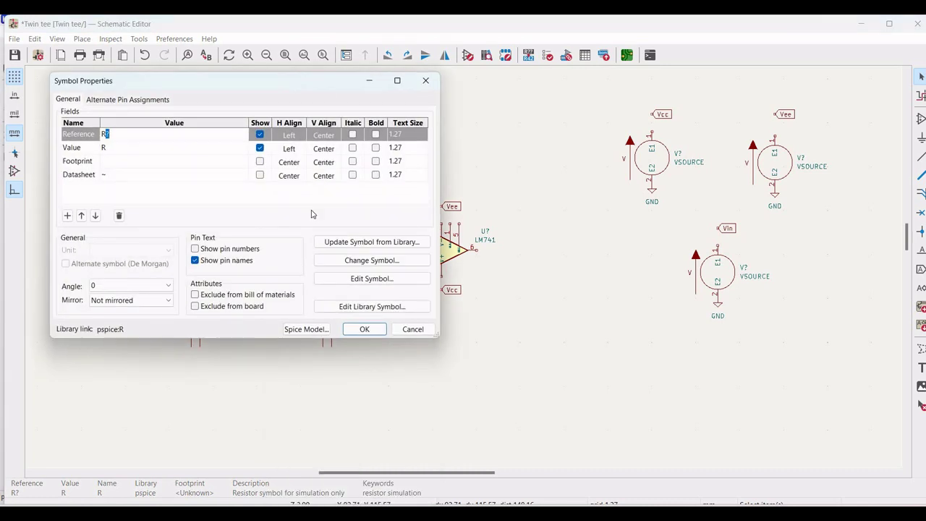
text(3)
click(201, 150)
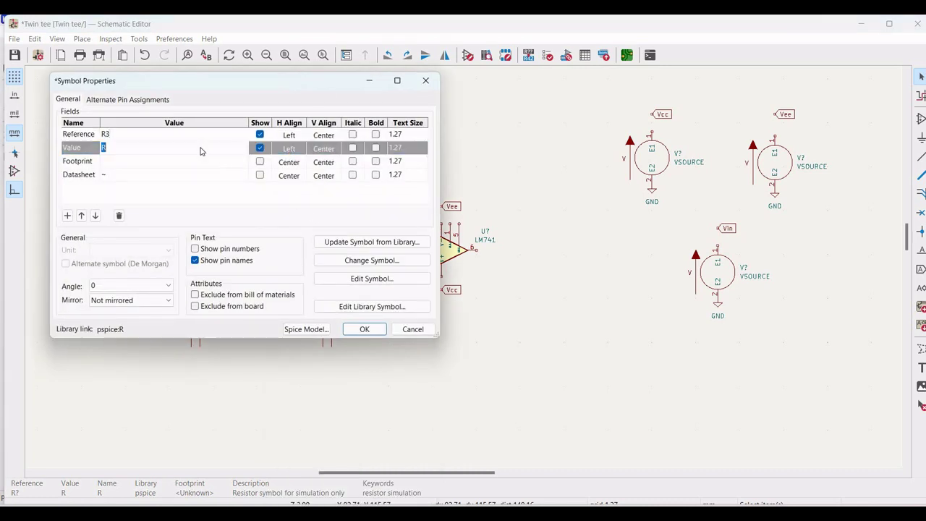
text(2)
double_click(113, 148)
click(113, 148)
text(20k)
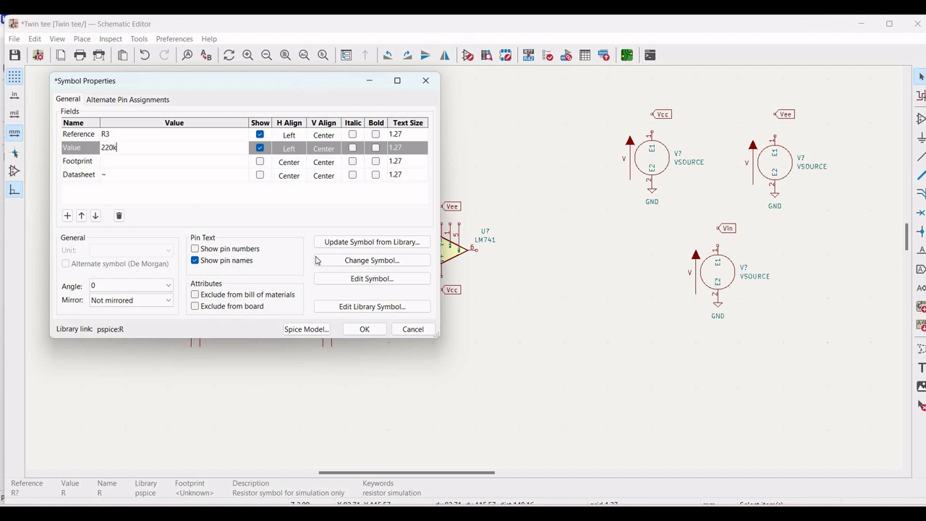
click(364, 329)
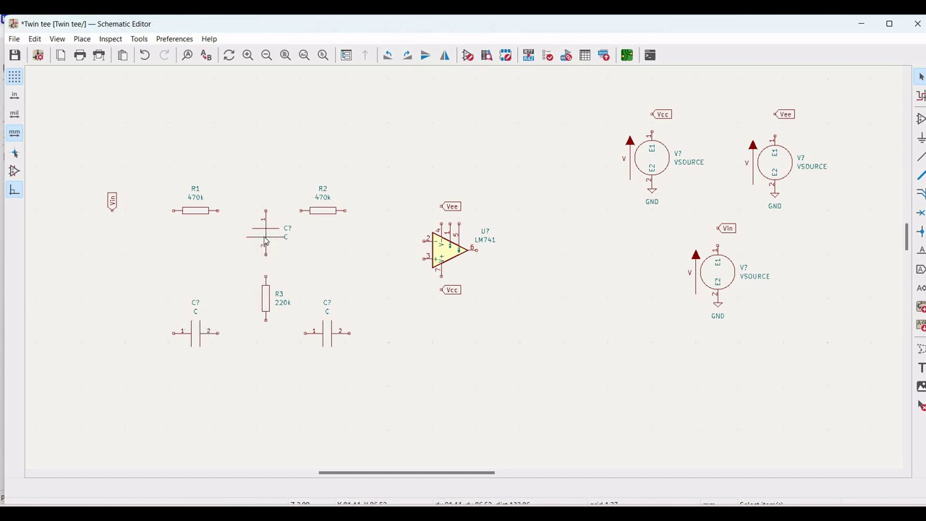
Step: Set the lower-left capacitor's reference to C1 and its value to 0.005u
click(199, 333)
right_click(199, 334)
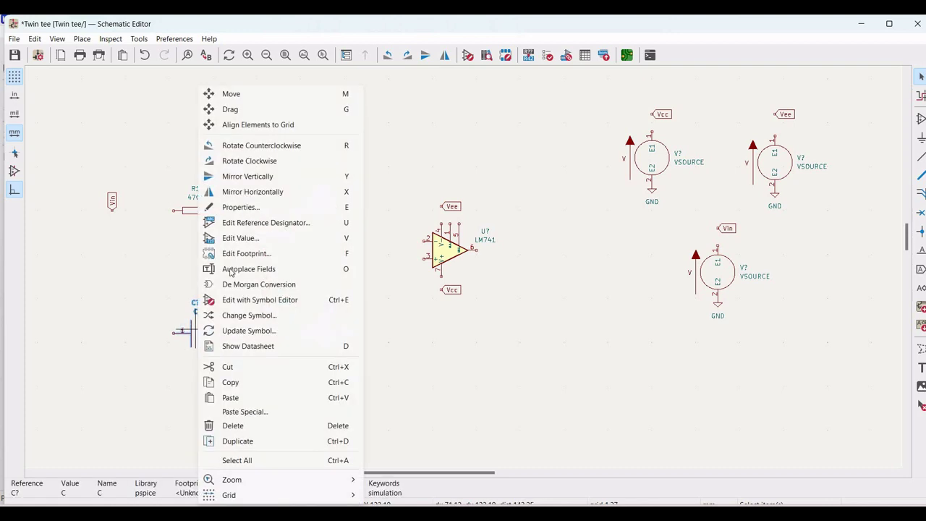
click(228, 207)
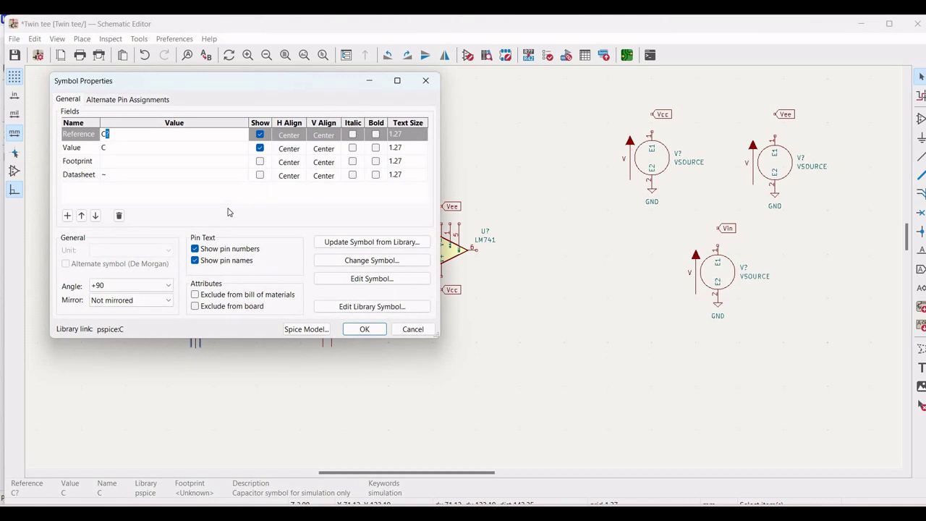
text(1)
click(165, 150)
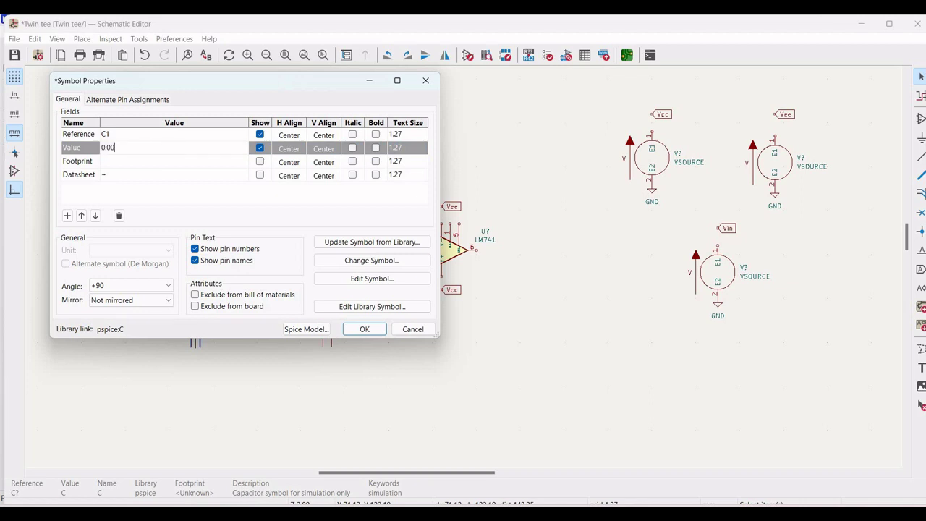
text(0.005u)
click(365, 329)
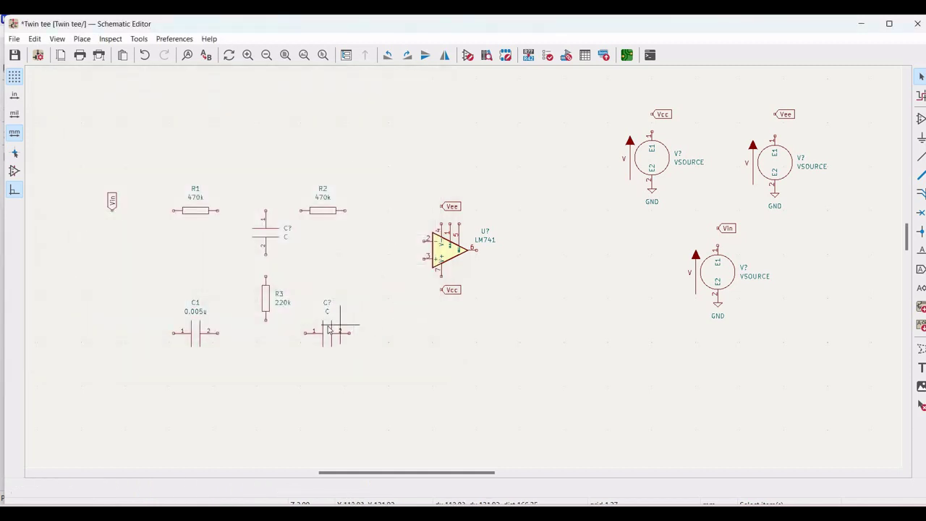
Step: Set the lower-right capacitor's reference to C2 and its value to 0.005u
right_click(329, 329)
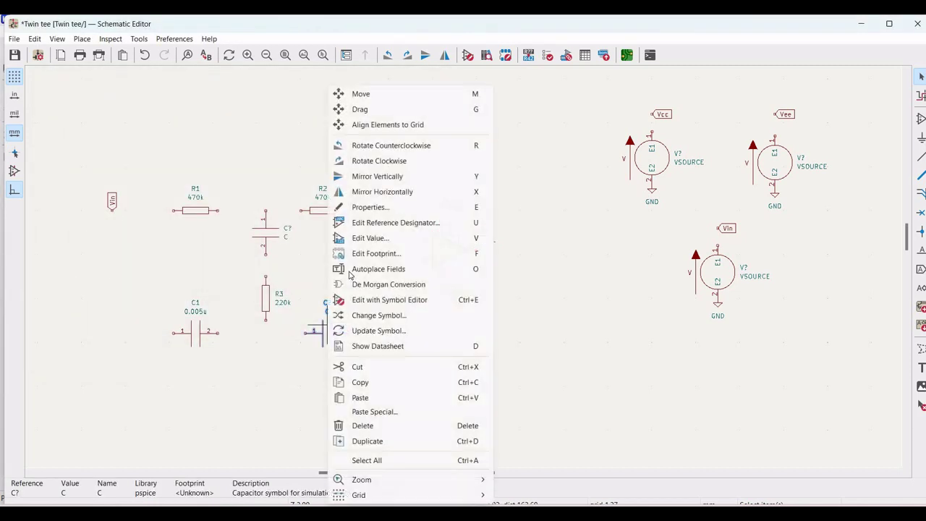
click(365, 208)
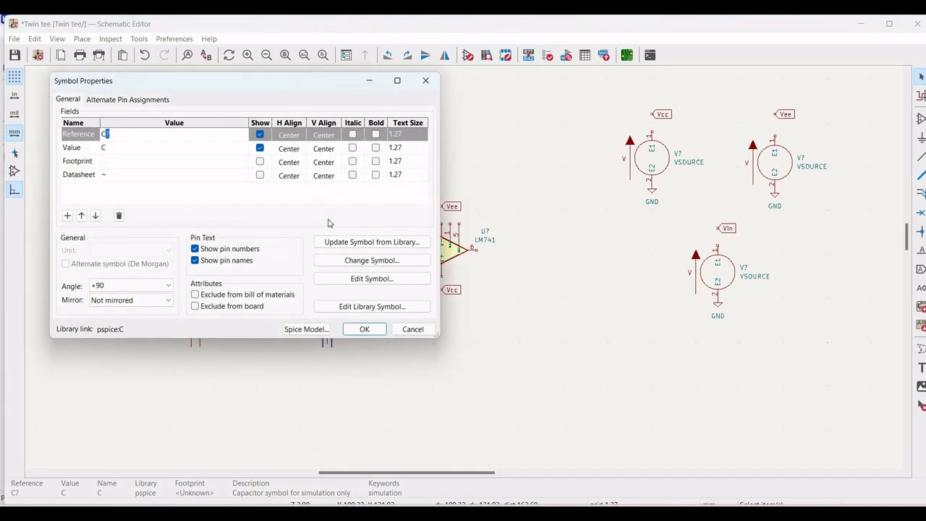
text(2)
click(122, 150)
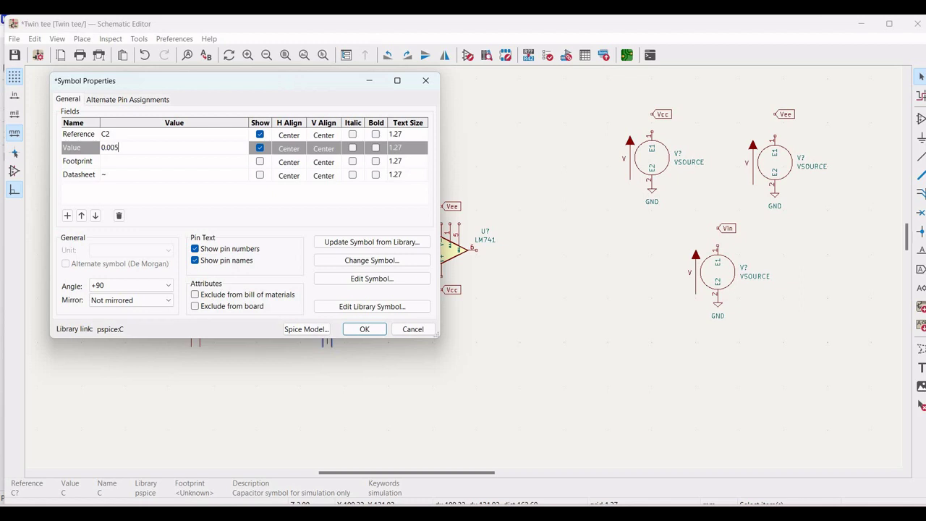
text(0.005u)
click(365, 329)
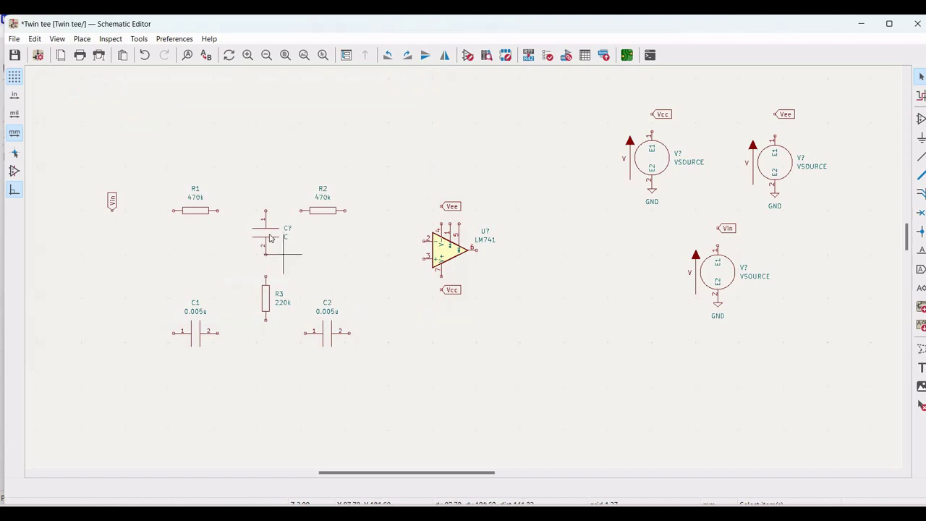
Step: Set the vertical capacitor's reference to C3 and its value to 0.01u
click(269, 237)
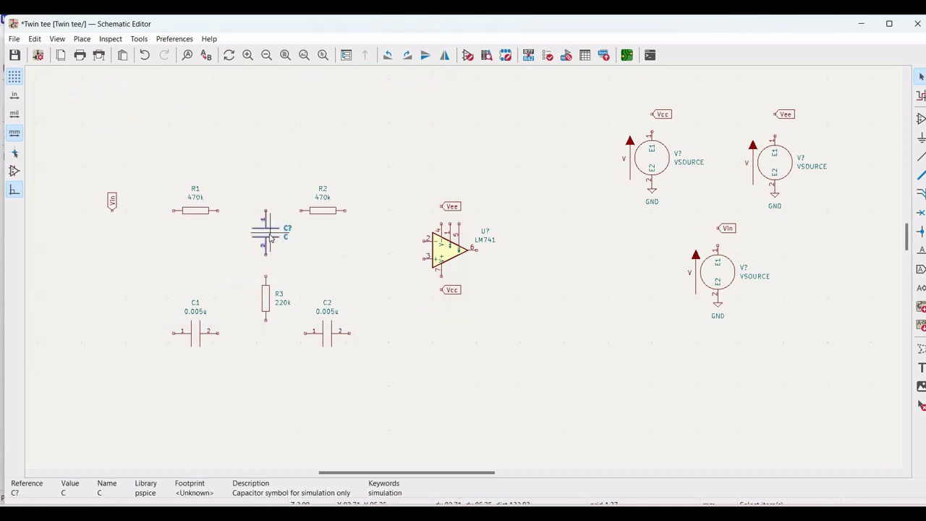
right_click(272, 239)
click(307, 210)
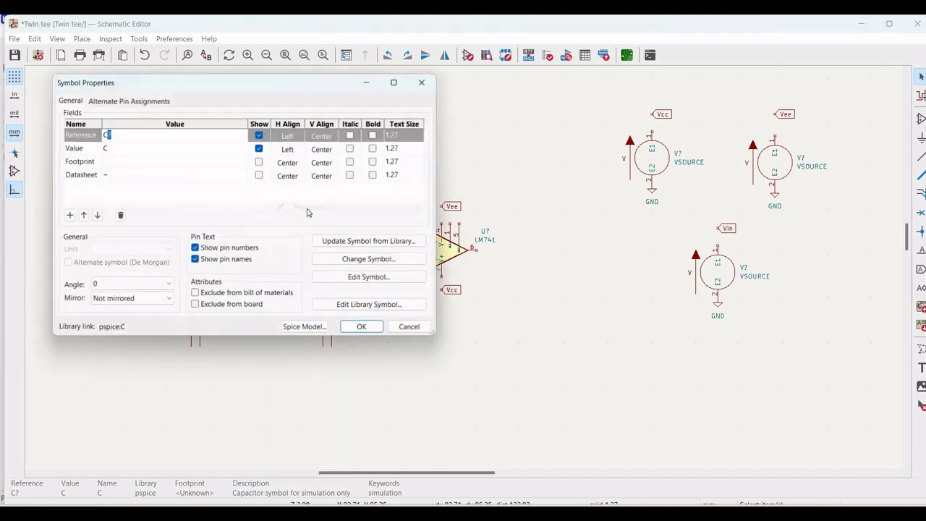
text(3)
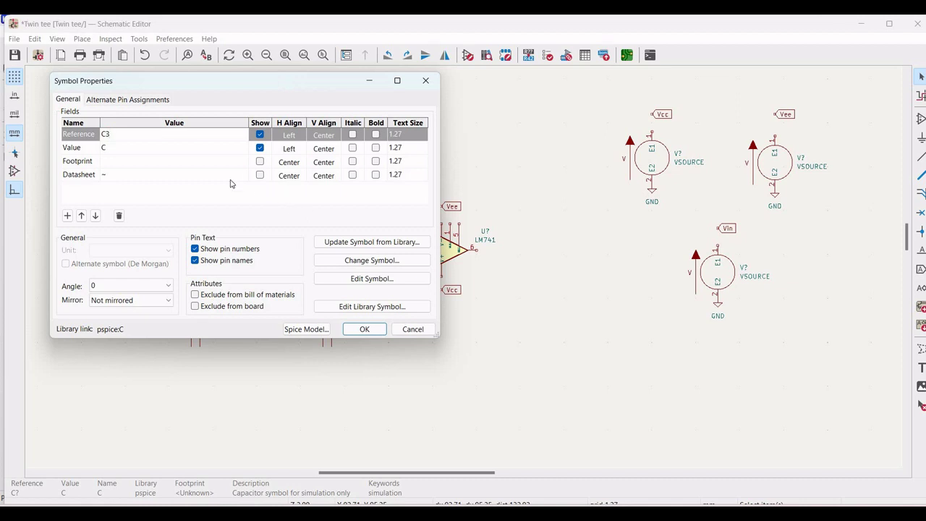
click(173, 147)
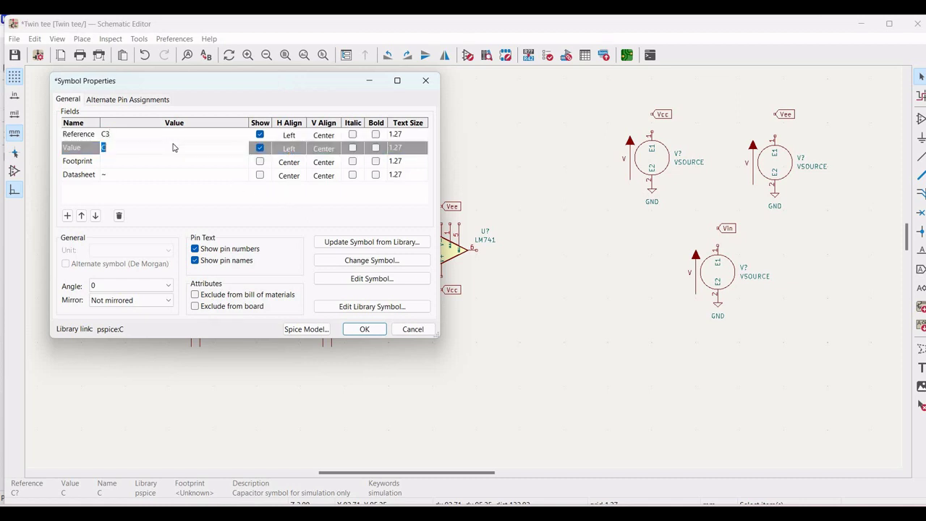
text(0.01u)
click(365, 329)
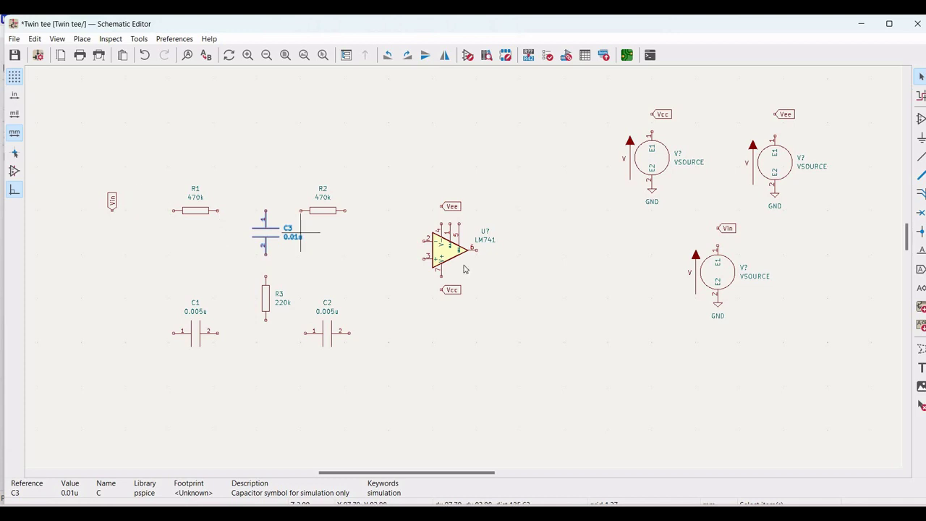
Step: Wire the Vin label to R1, and connect R1 to R2 through the node at C3's upper pin
click(922, 157)
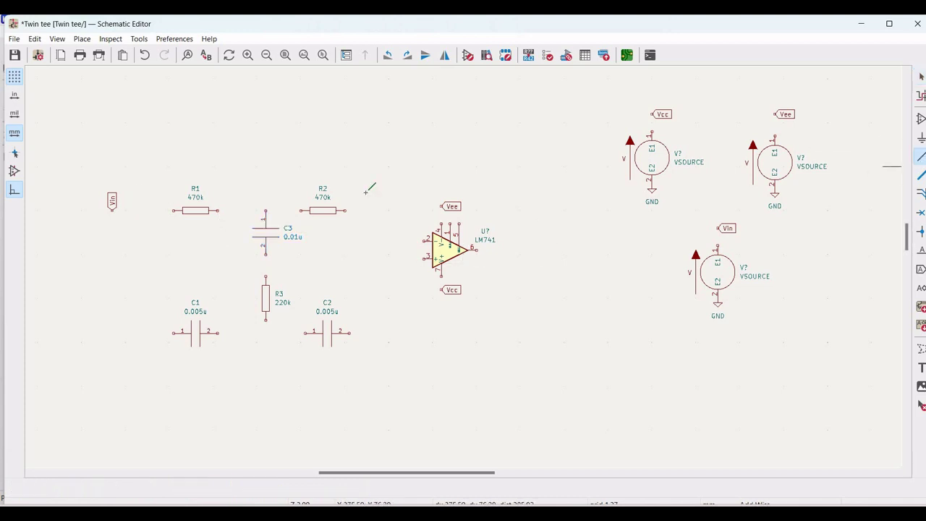
click(112, 210)
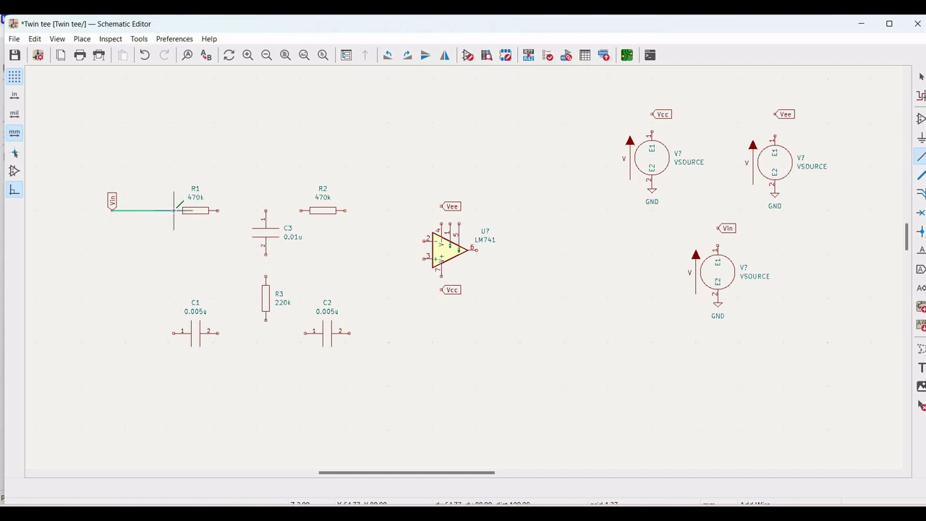
click(183, 210)
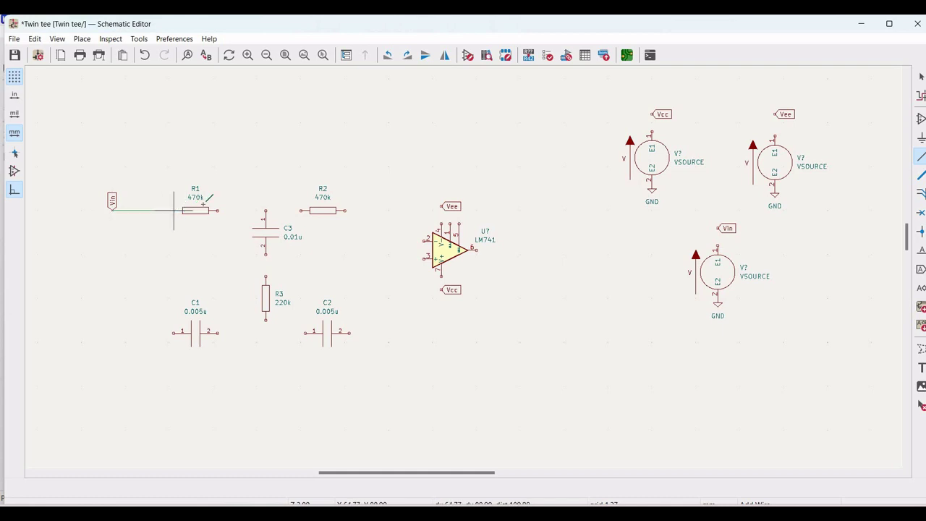
click(218, 210)
click(302, 210)
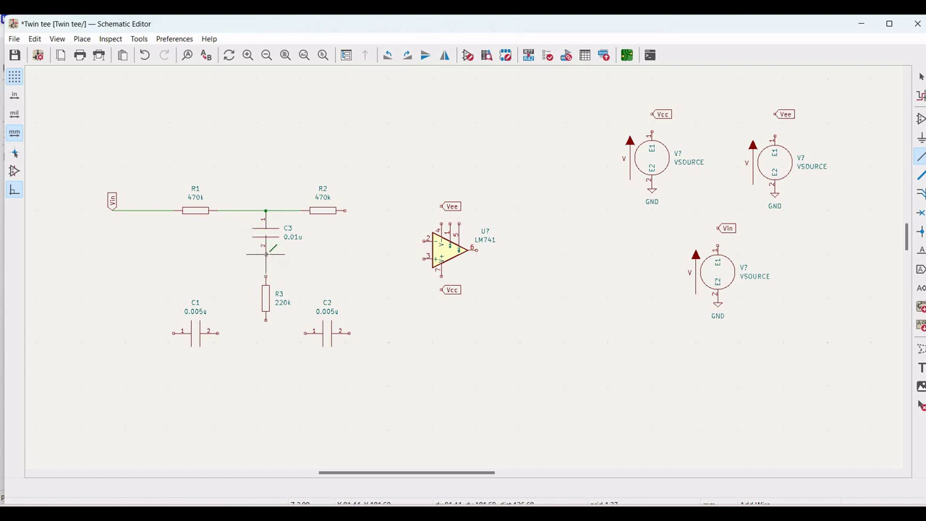
Step: Wire C3's lower pin to R3, and R3's lower pin to pin 2 of C1
click(265, 254)
click(265, 320)
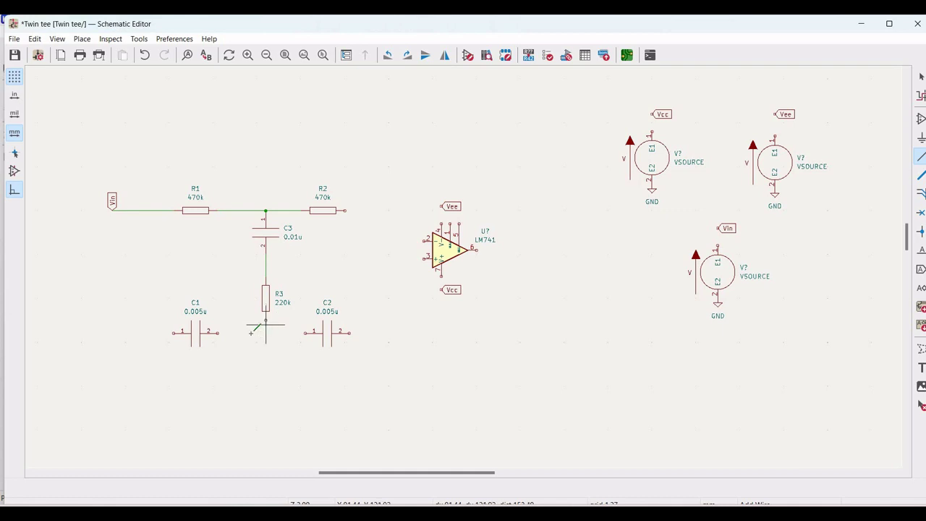
click(217, 333)
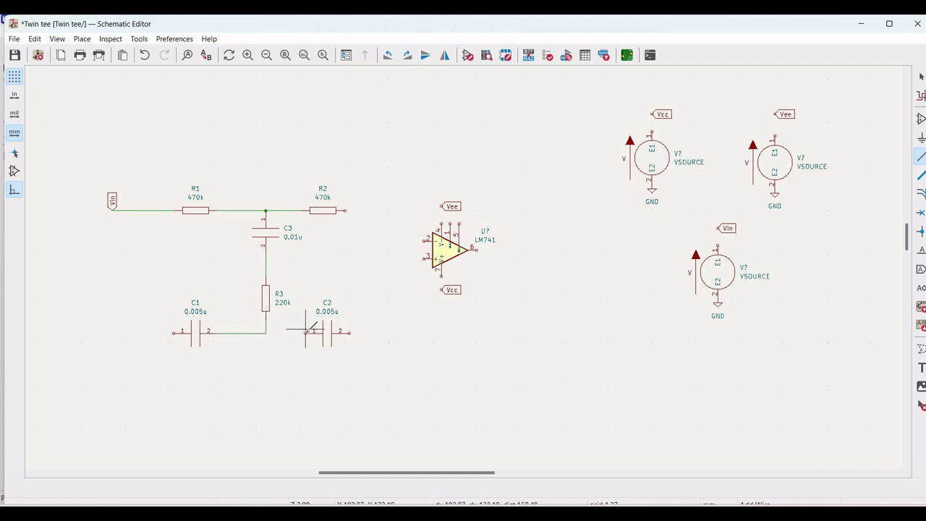
Step: Wire C2's pin 1 to the R3–C1 node, and C1's pin 1 to the wire between Vin and R1
click(305, 333)
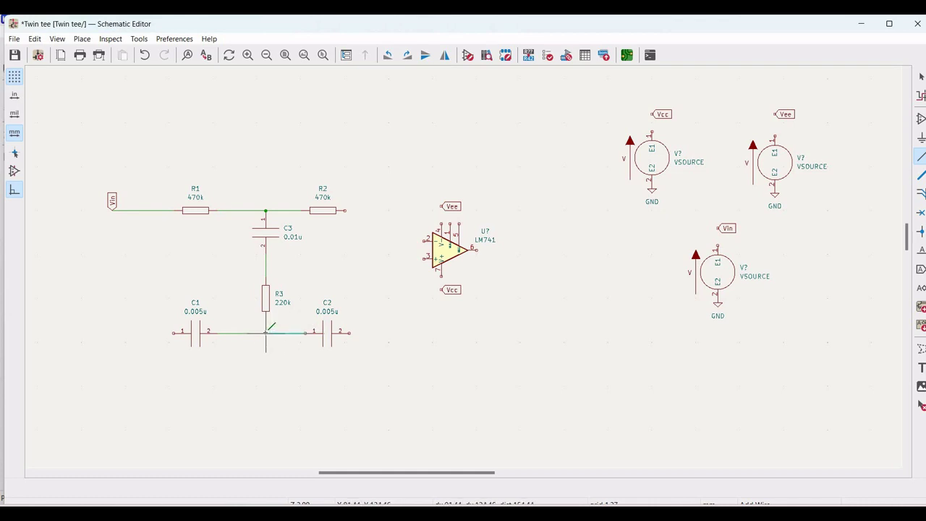
click(266, 333)
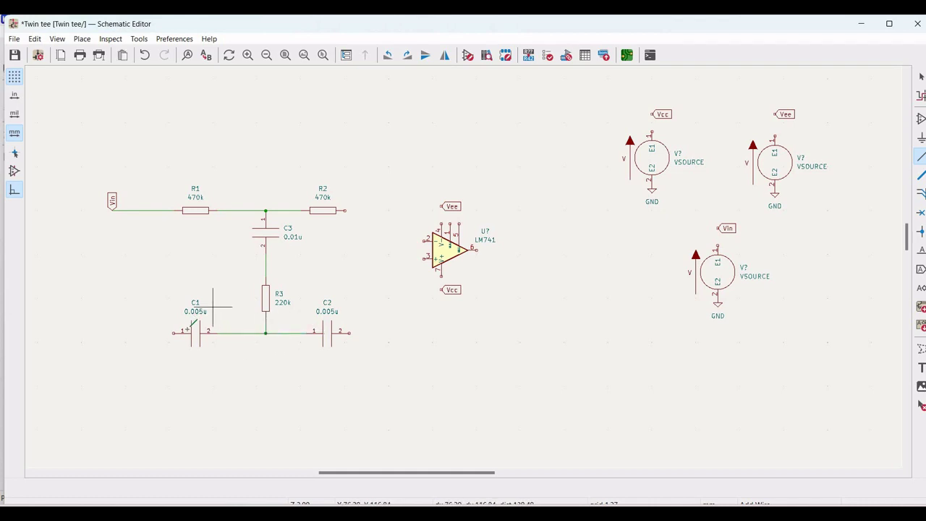
click(174, 210)
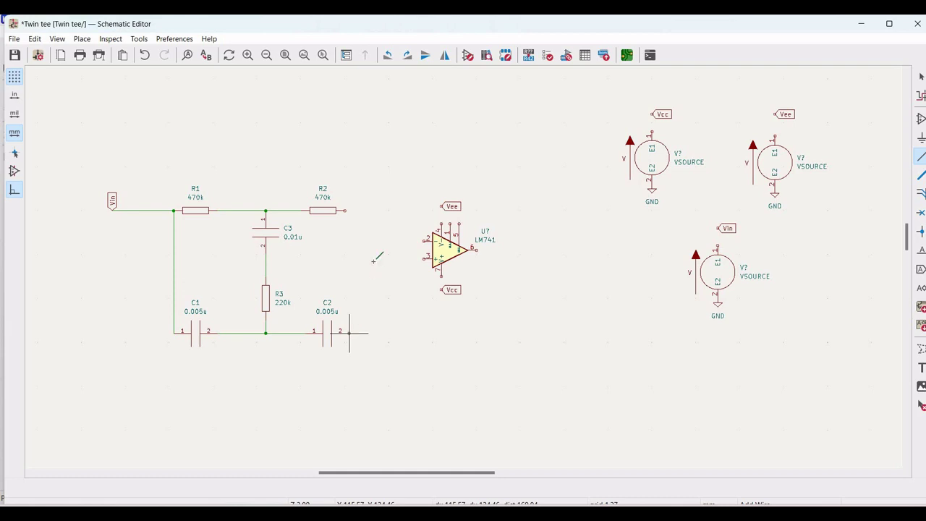
click(344, 210)
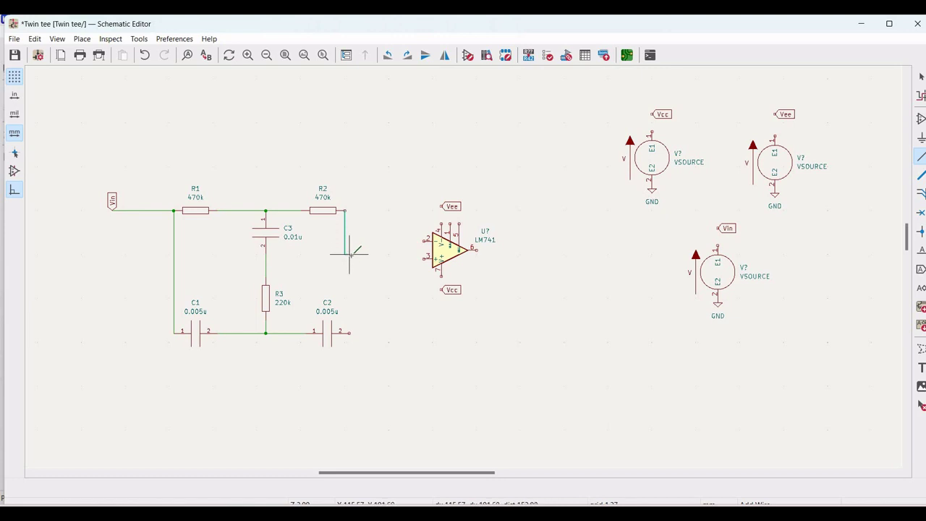
click(424, 258)
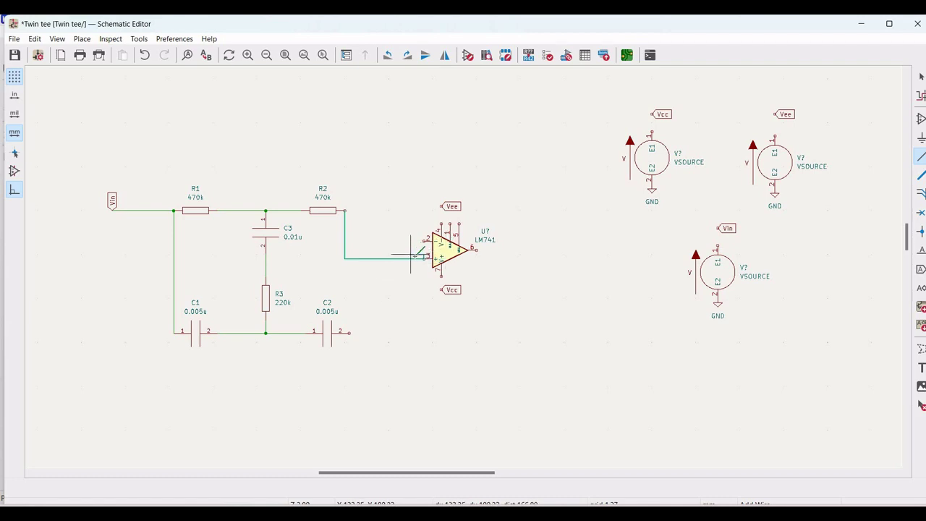
key(Escape)
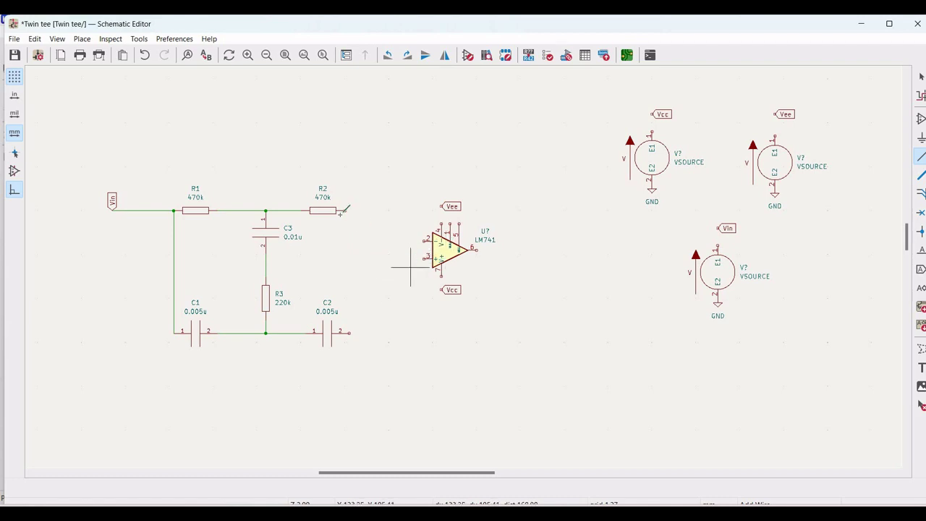
Step: Wire R2's free end to pin 3 of the LM741, and connect C2's pin 2 to that wire
click(344, 211)
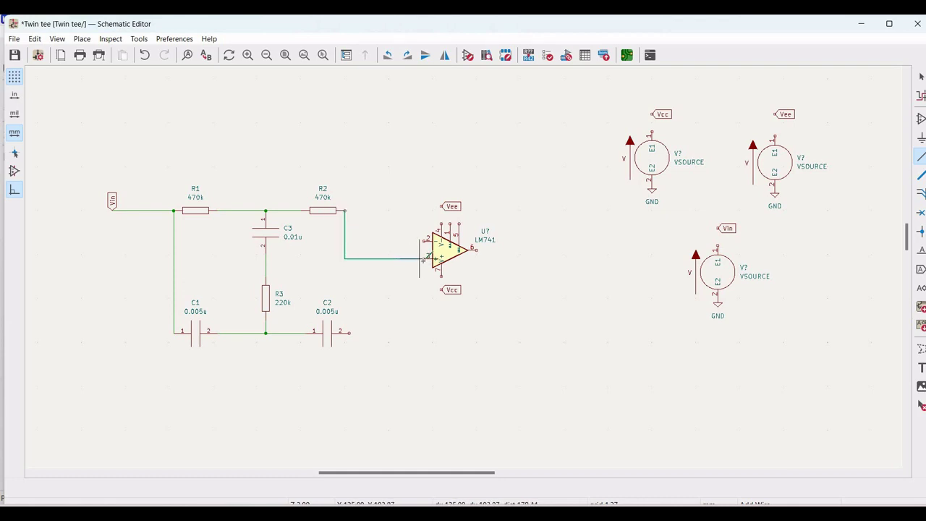
click(426, 259)
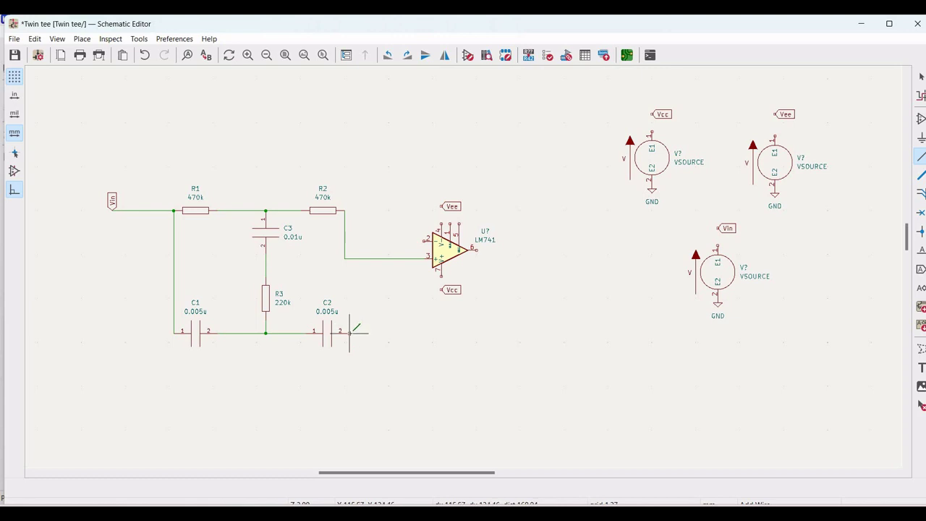
click(349, 333)
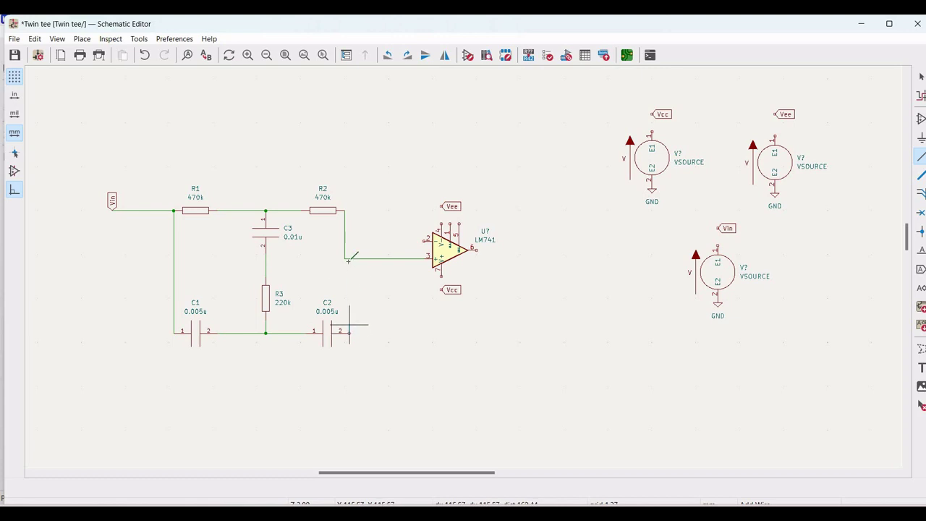
click(349, 258)
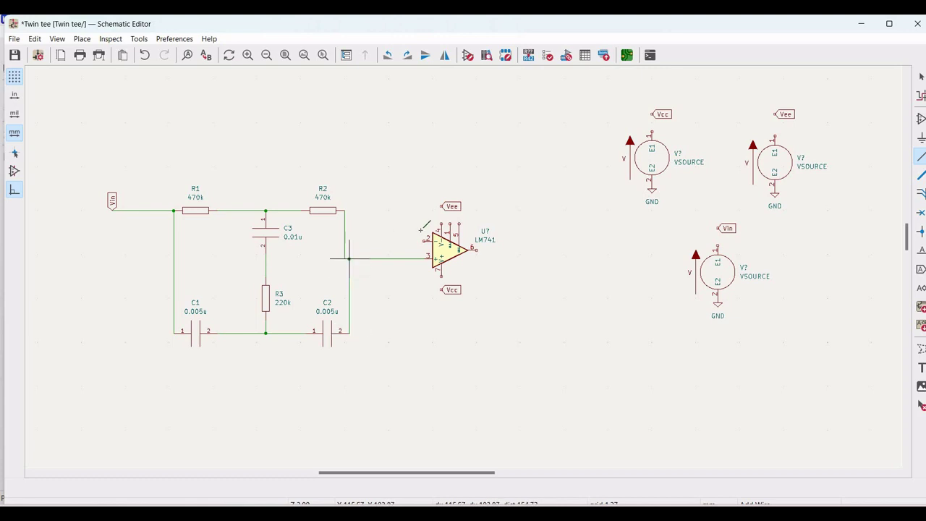
Step: Wire a feedback loop from LM741 pin 2 over the op-amp to output pin 6, and connect Vee to pin 4 and Vcc to pin 7
click(424, 241)
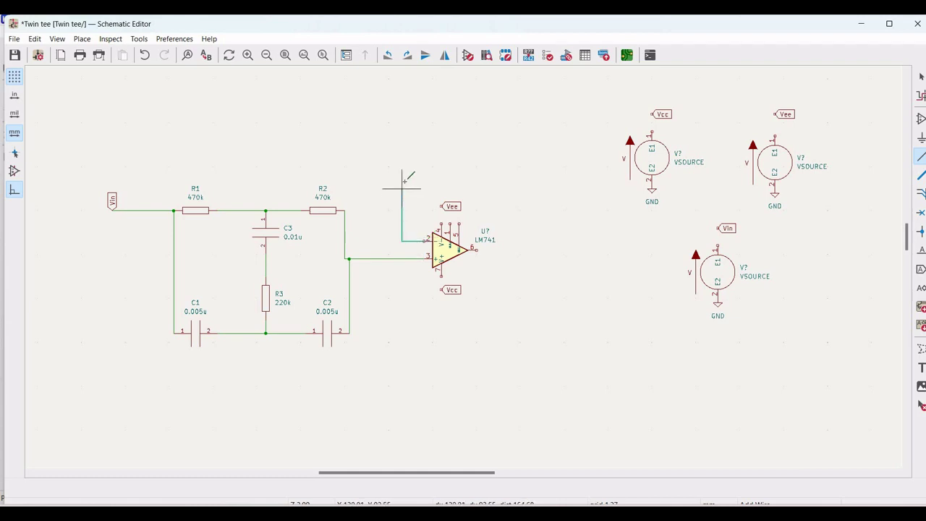
click(406, 180)
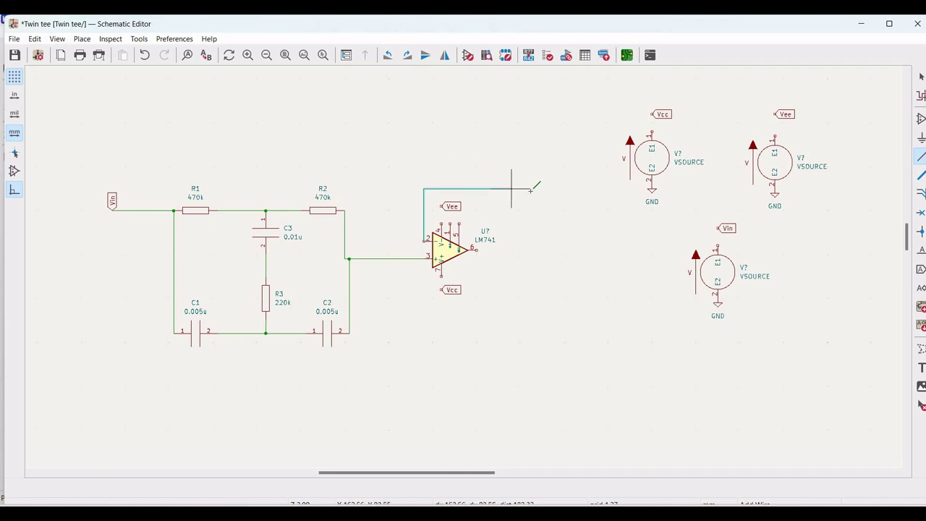
click(537, 249)
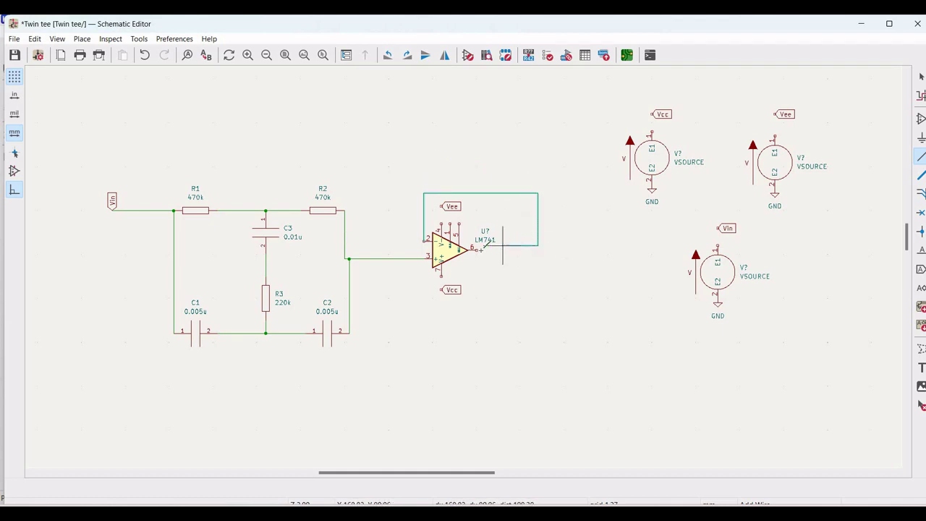
click(477, 249)
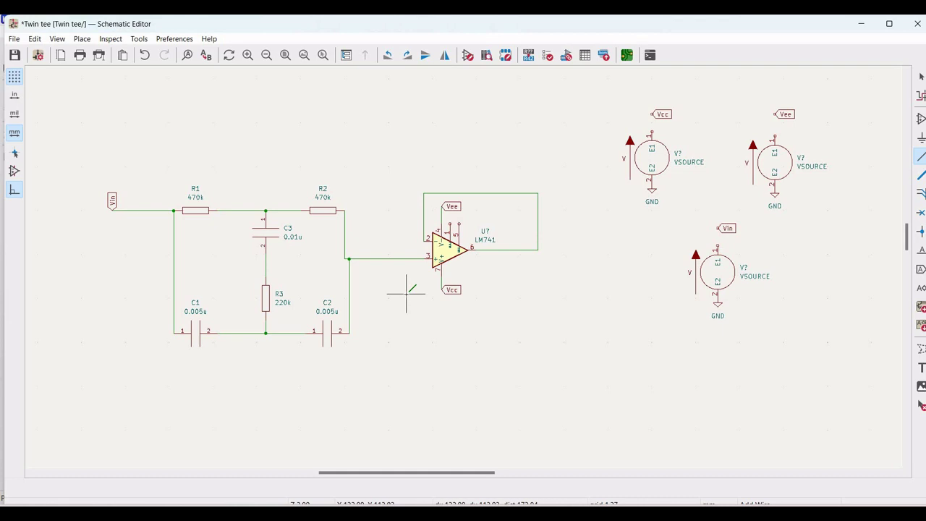
key(Escape)
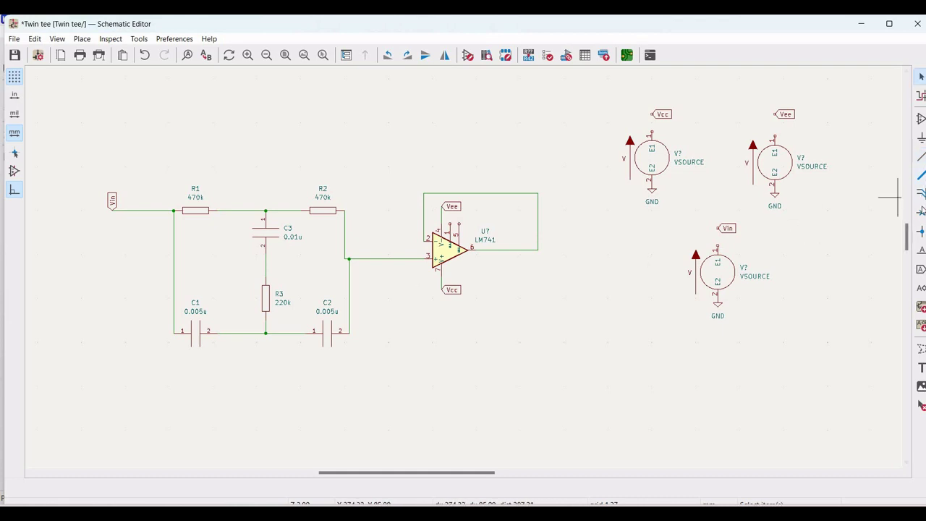
Step: Place a GND power symbol beside the wire between C3 and R3
click(922, 137)
click(329, 270)
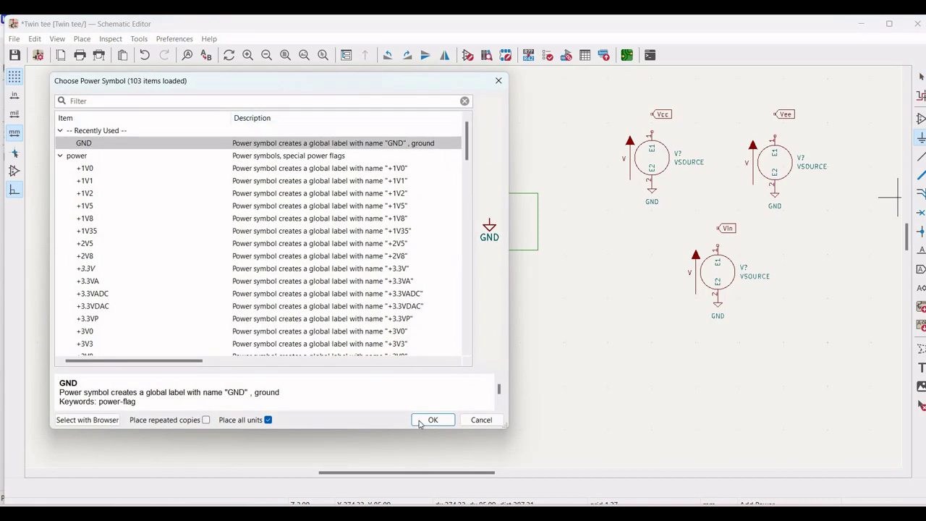
key(Return)
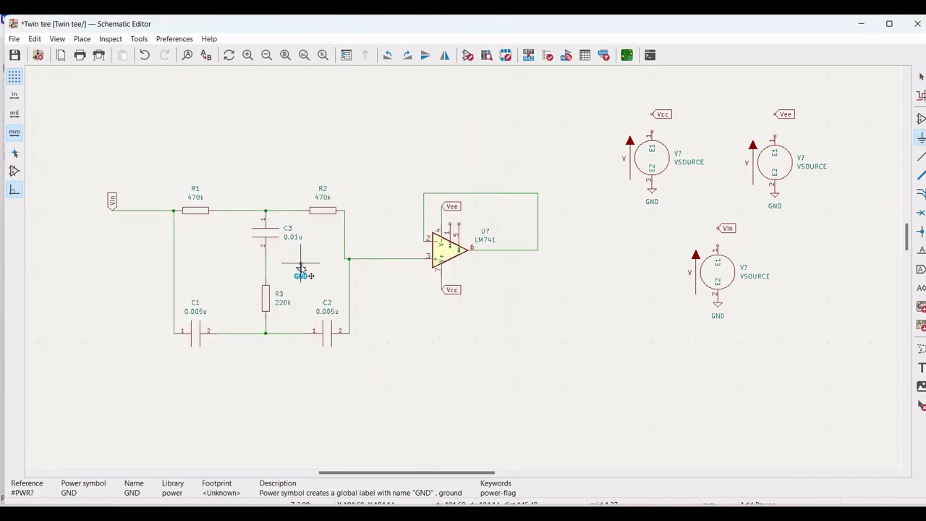
click(301, 269)
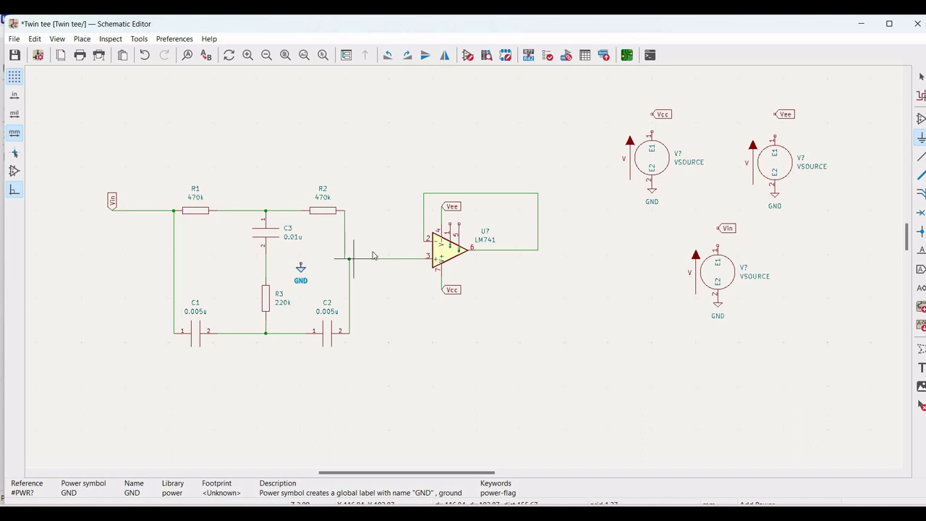
key(Escape)
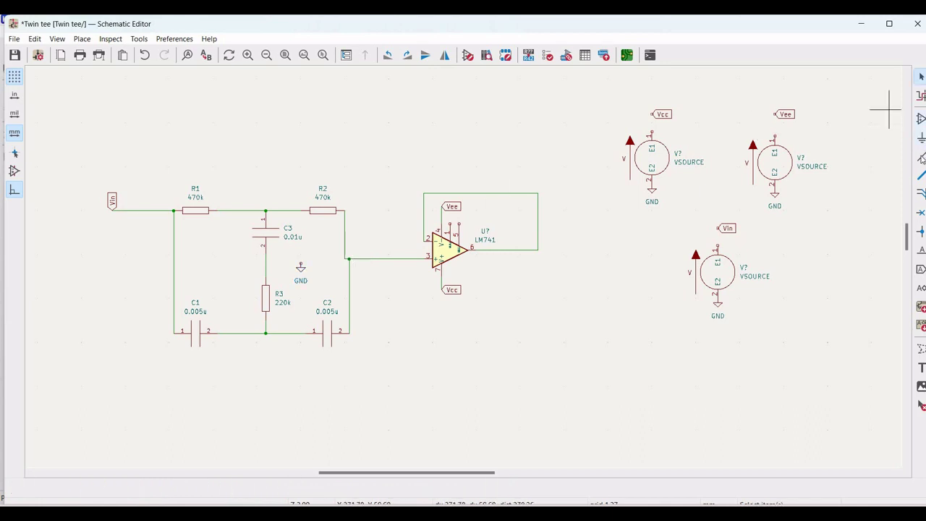
Step: Wire the new GND symbol to the node between C3 and R3
key(w)
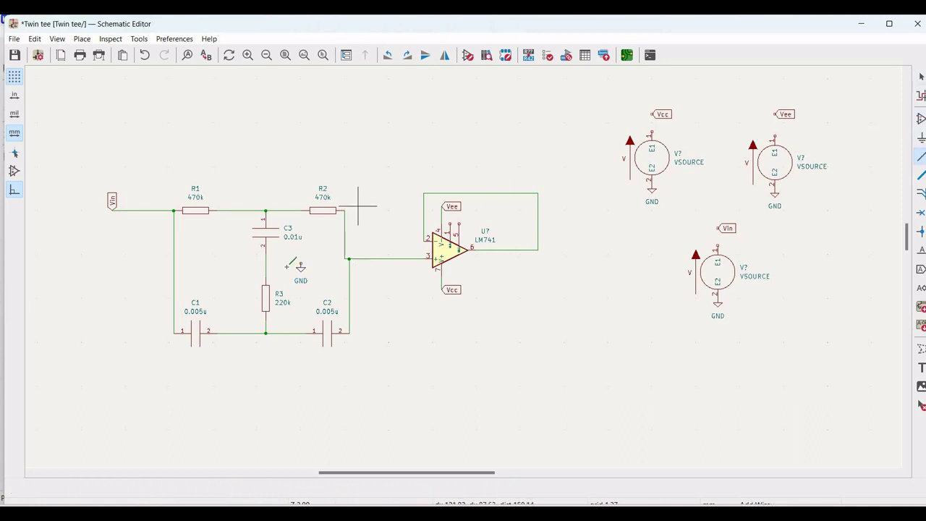
click(301, 264)
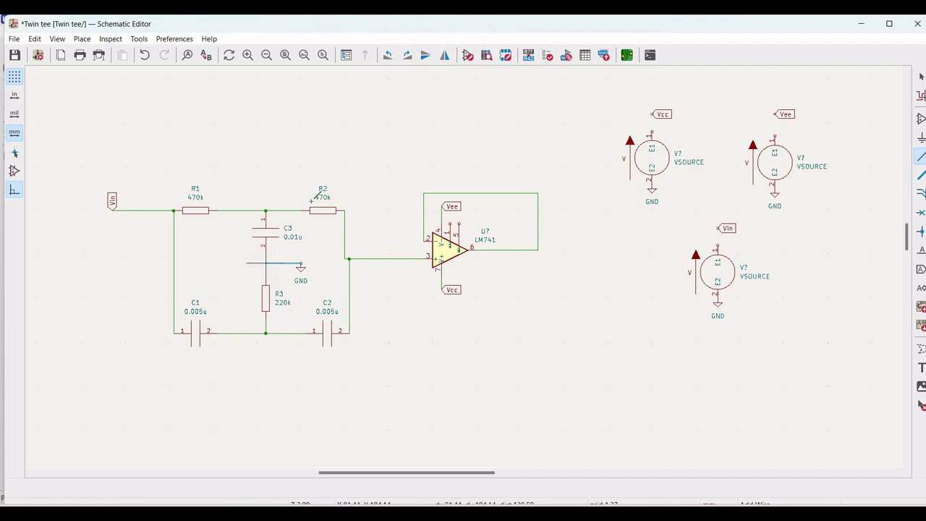
click(266, 263)
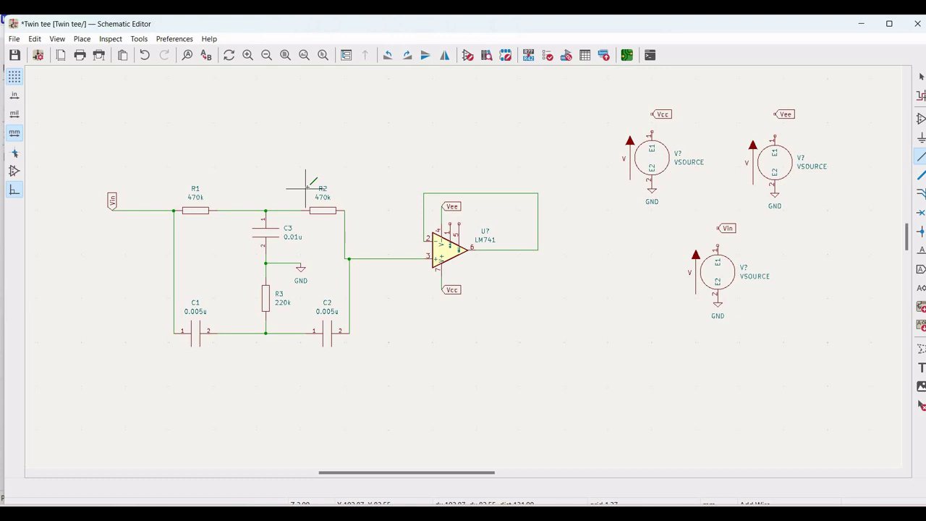
Step: Wire the Vcc, Vee and Vin labels to pin 1 of the voltage sources below them
click(652, 113)
click(652, 131)
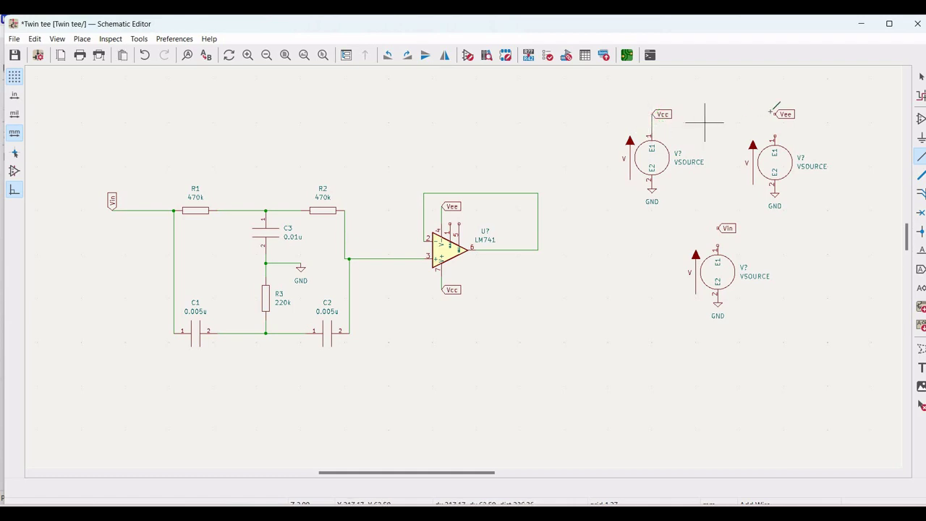
click(774, 114)
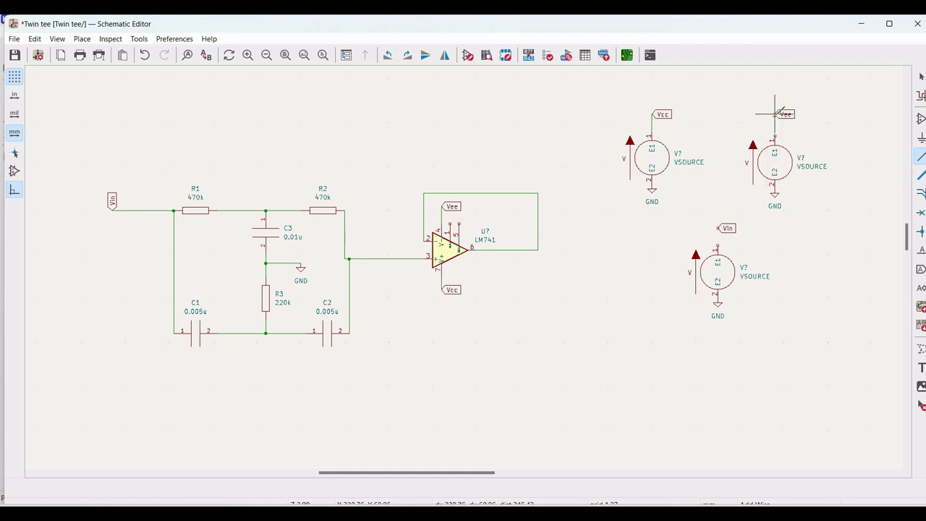
click(774, 137)
key(Escape)
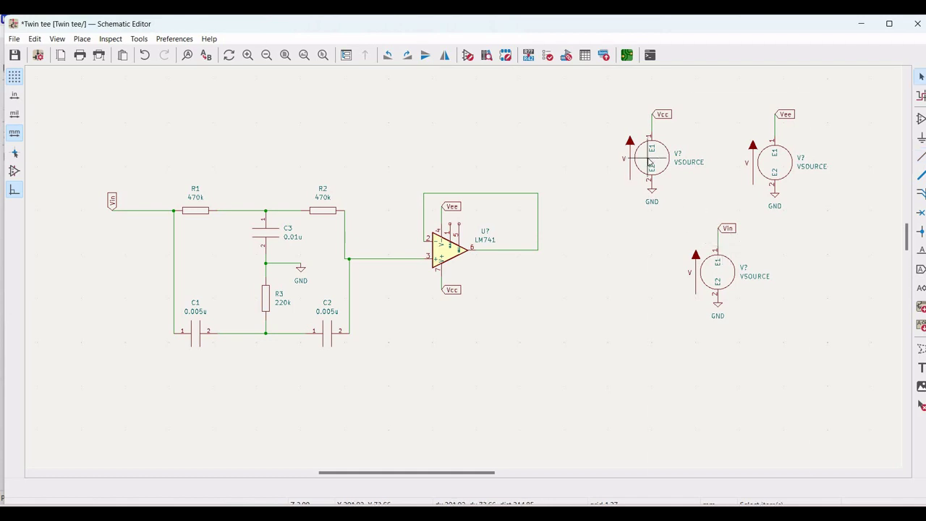
Step: Give the voltage source under the Vcc label the reference Vcc and the value 0
right_click(649, 163)
click(685, 209)
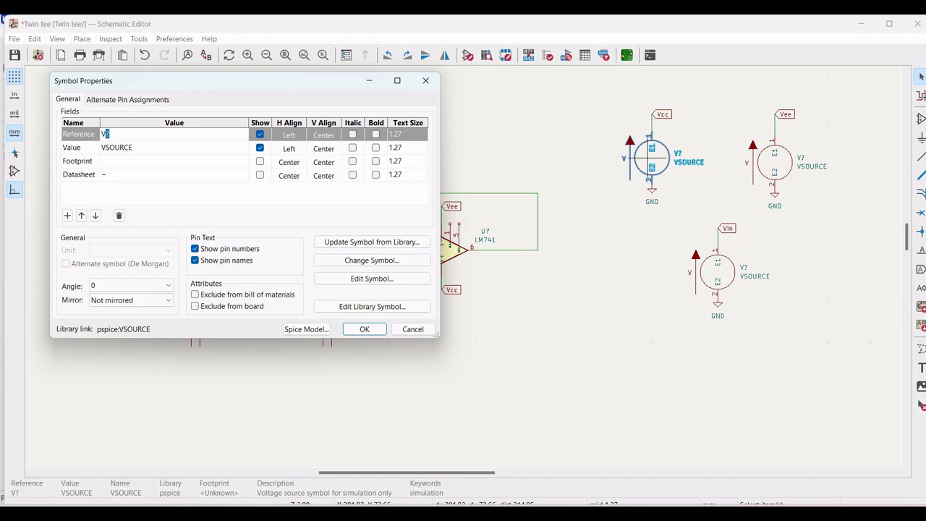
text(cc)
click(129, 148)
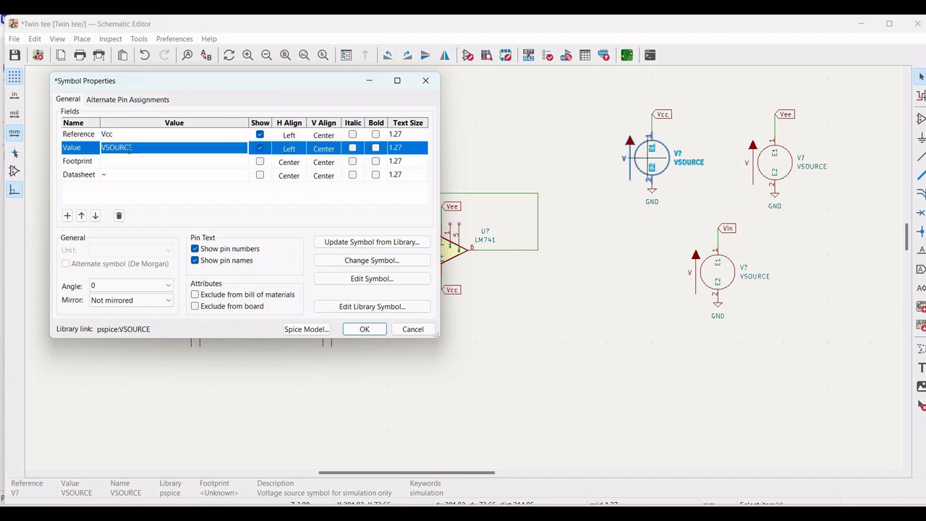
text(0)
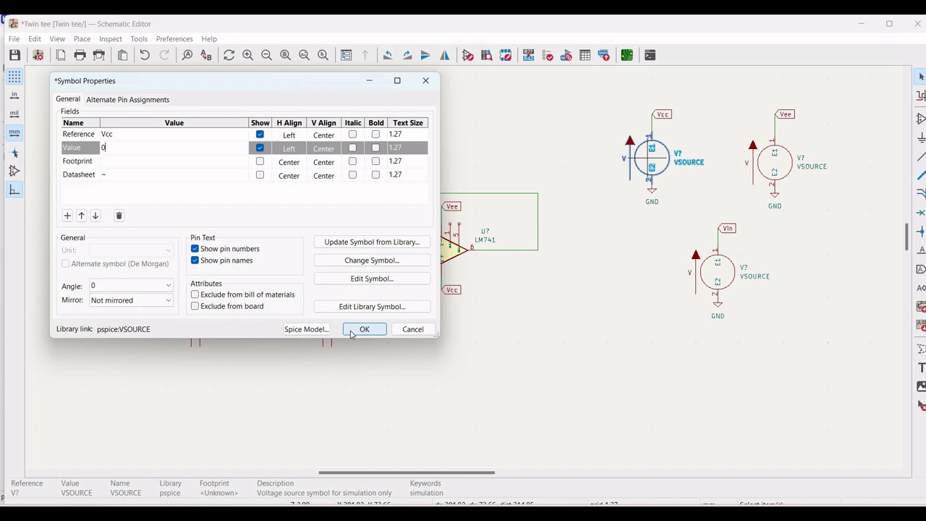
Step: Set the Vcc source's Spice model to a DC voltage of 9 and apply its properties
click(305, 329)
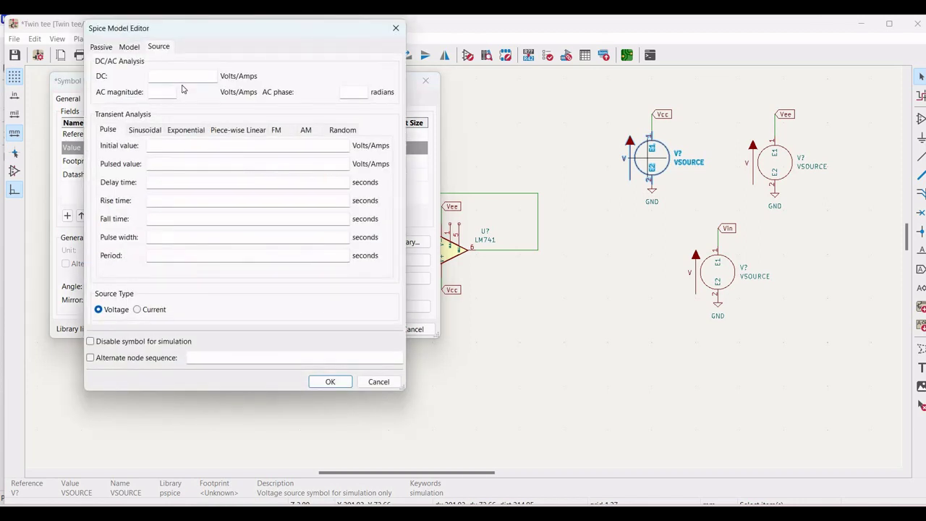
click(179, 78)
click(346, 384)
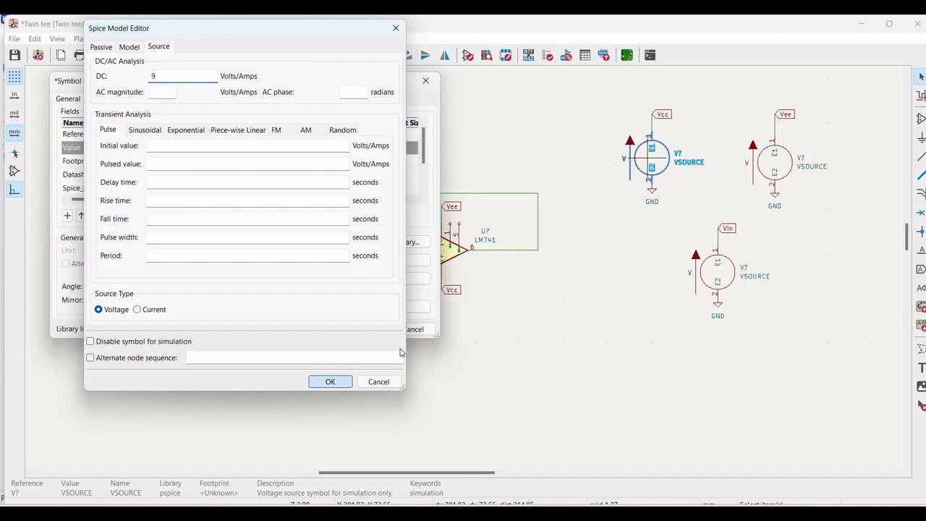
click(363, 330)
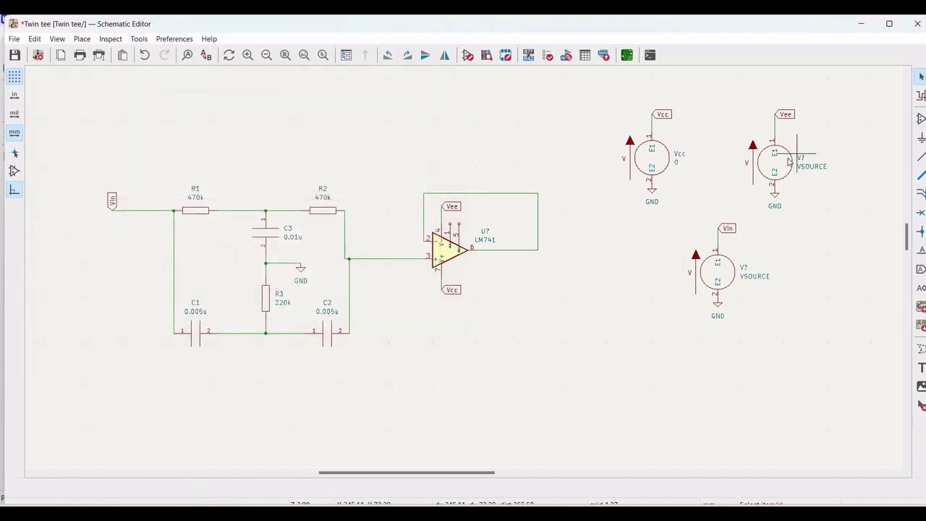
Step: Give the voltage source under the Vee label the reference Vee and the value 0
right_click(796, 160)
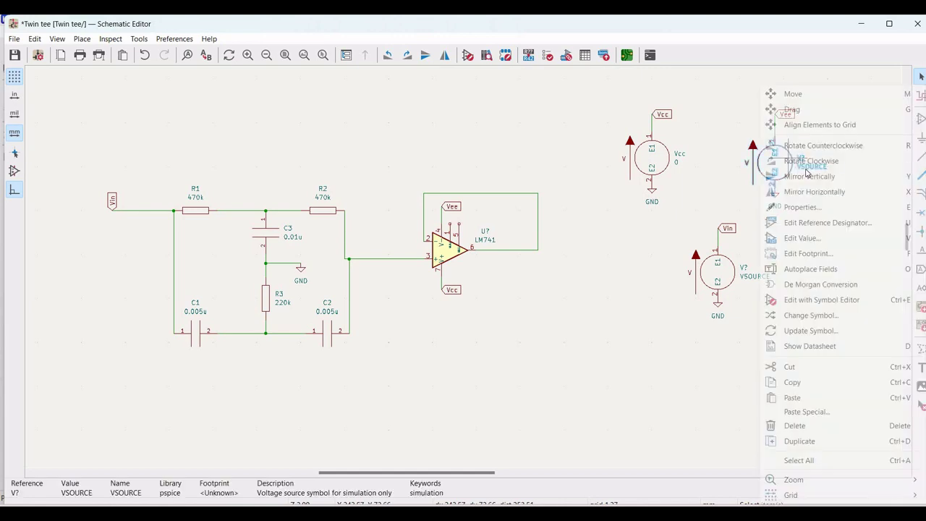
click(816, 207)
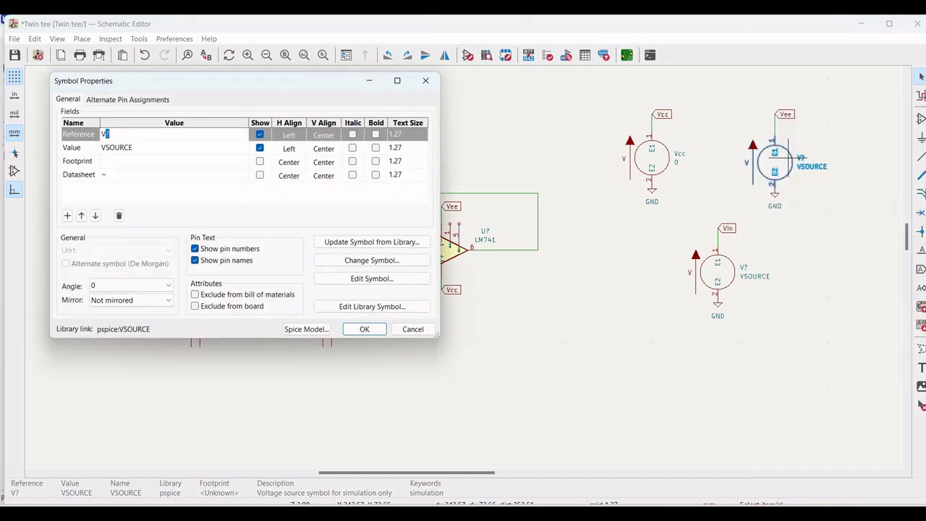
text(Vee)
click(160, 152)
click(160, 152)
text(0)
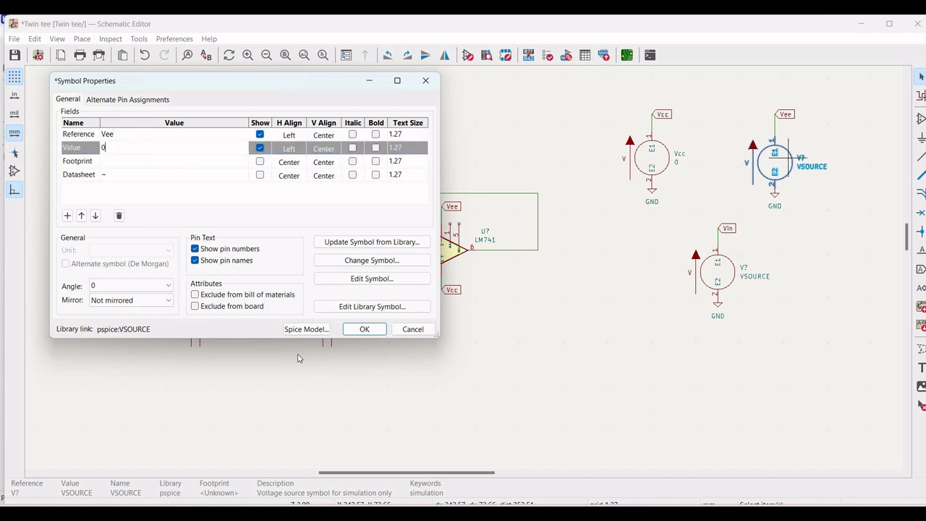
Step: Set the Vee source's Spice model to a DC voltage of -9 and apply its properties
click(307, 329)
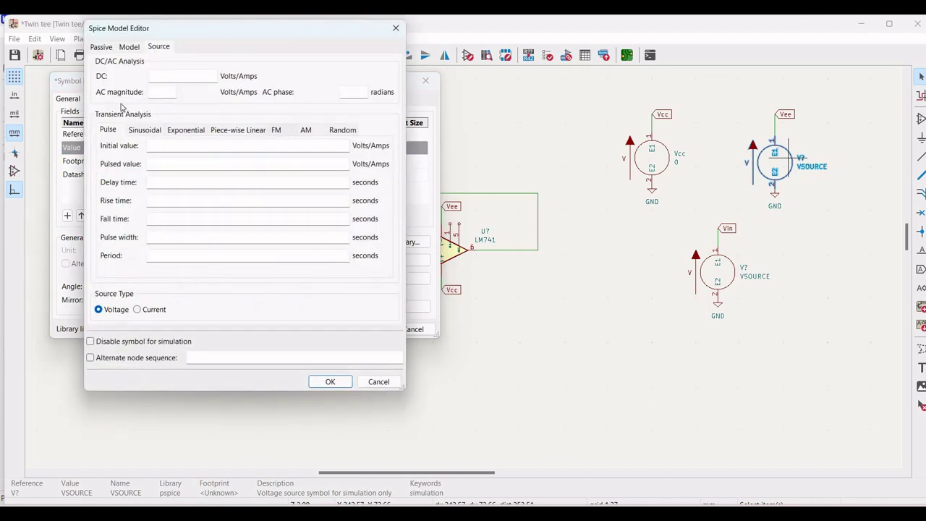
click(171, 75)
text(-9)
click(331, 381)
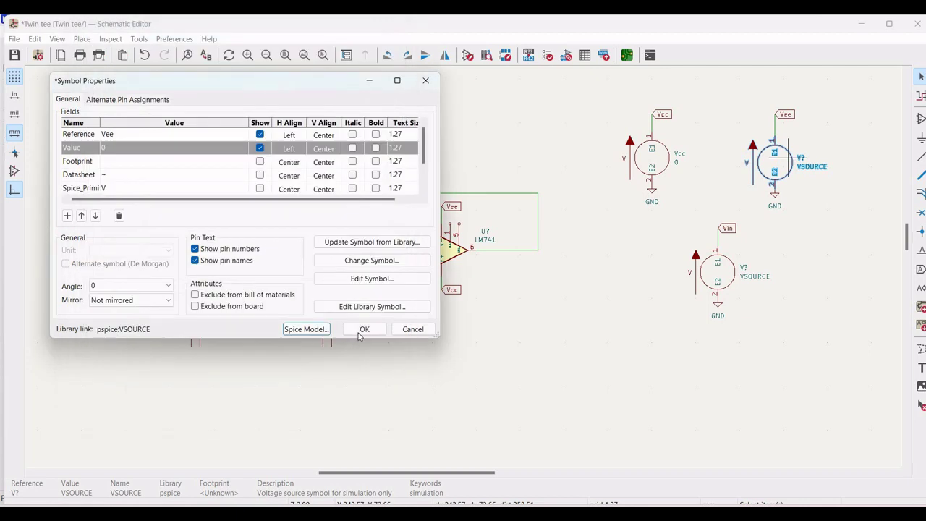
click(362, 329)
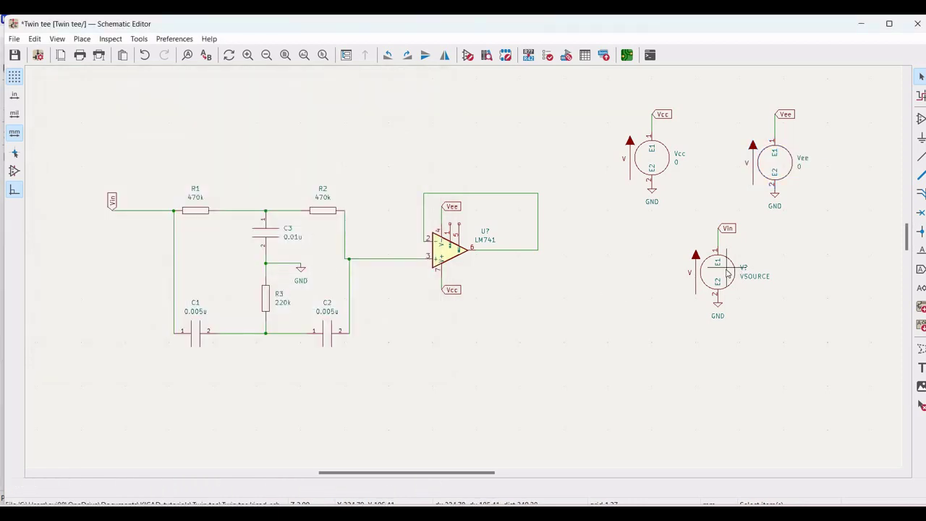
Step: Give the voltage source under the Vin label the reference Vin and the value 0
right_click(732, 269)
click(768, 207)
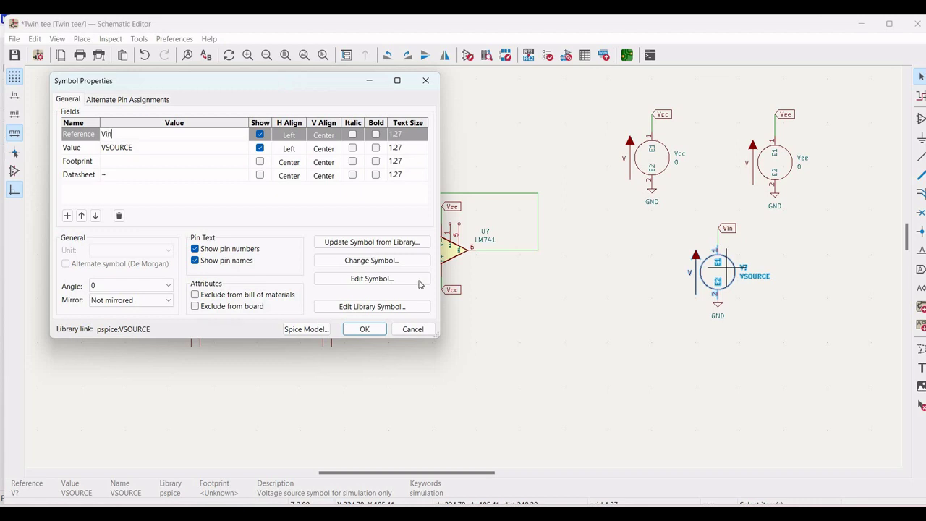
text(Vin)
click(119, 147)
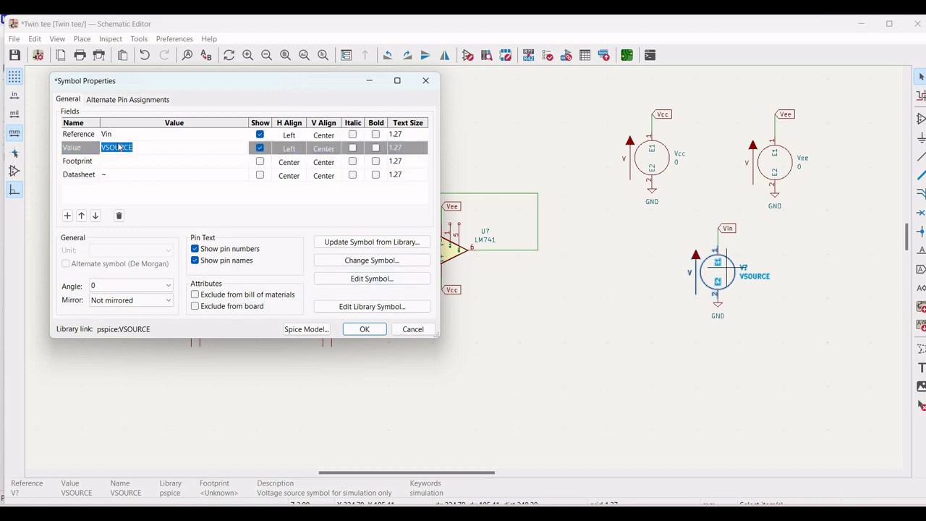
text(0)
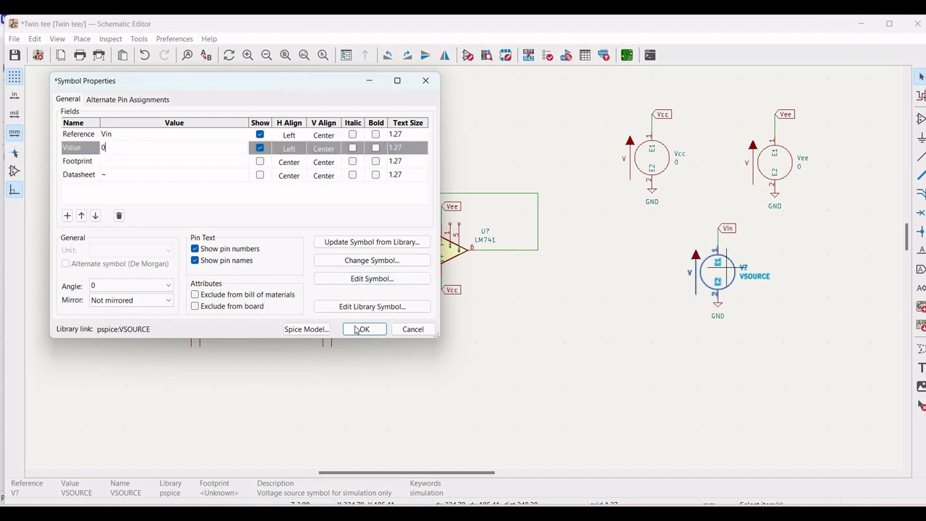
Step: Set the Vin source's Spice model to AC magnitude 1 and a sinusoidal transient with DC offset 0, amplitude 1 and frequency 1k Hz
click(305, 329)
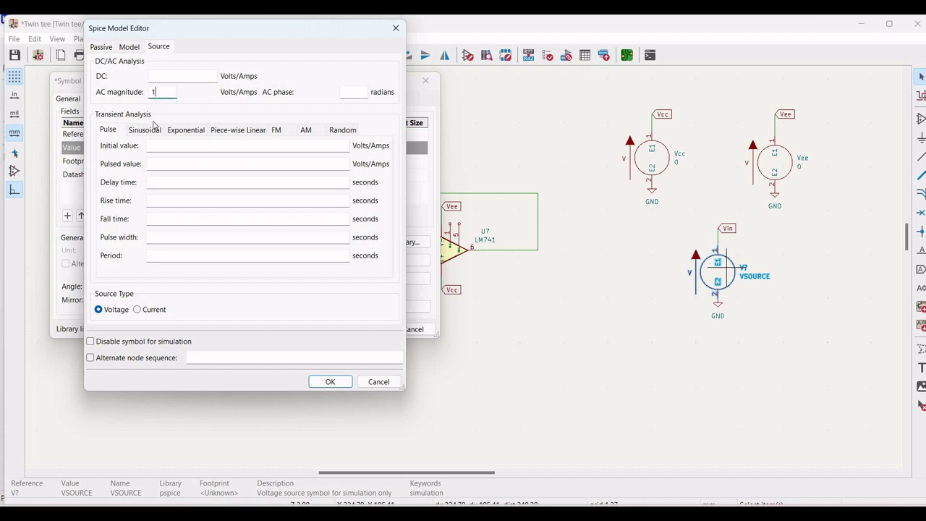
click(147, 128)
click(172, 145)
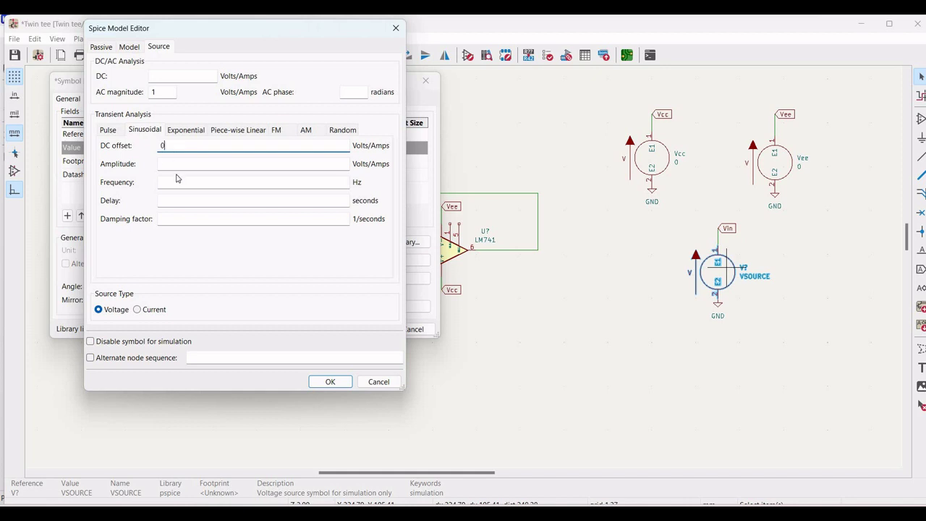
click(175, 165)
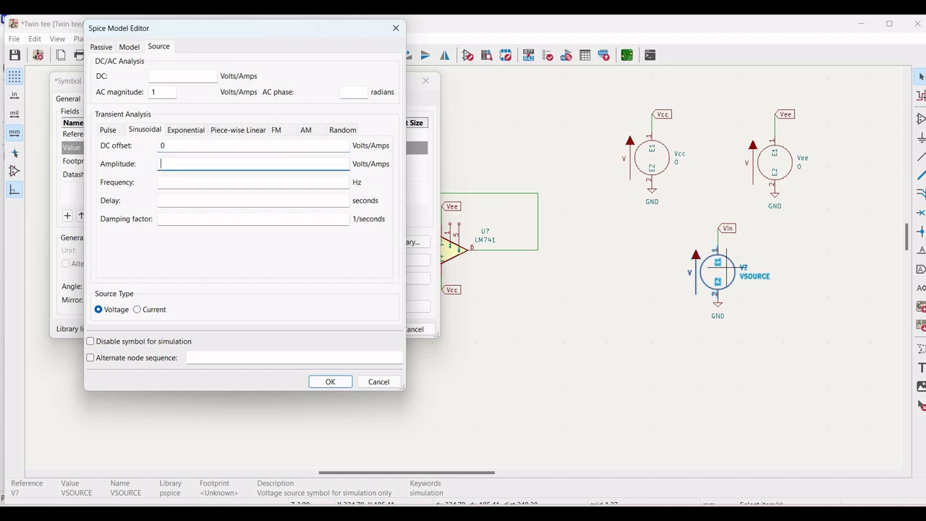
click(177, 182)
text(1k)
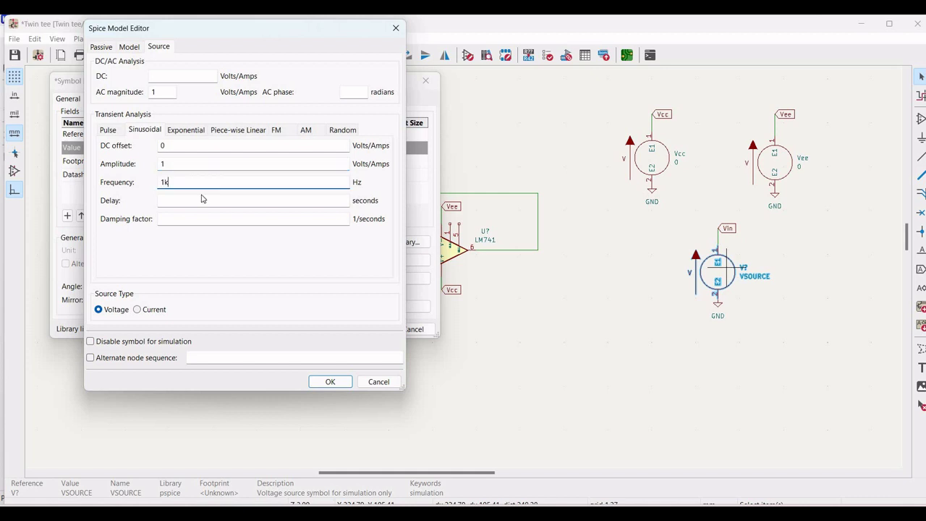
click(329, 382)
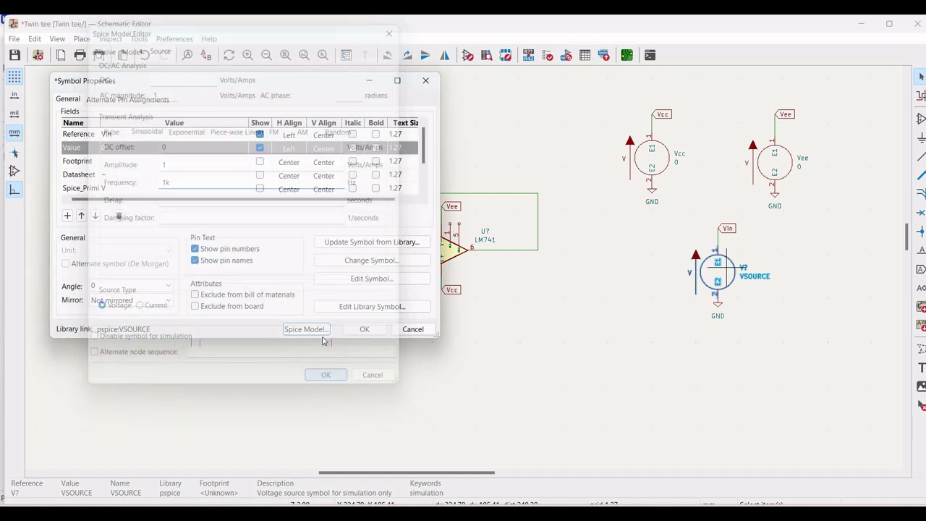
click(364, 330)
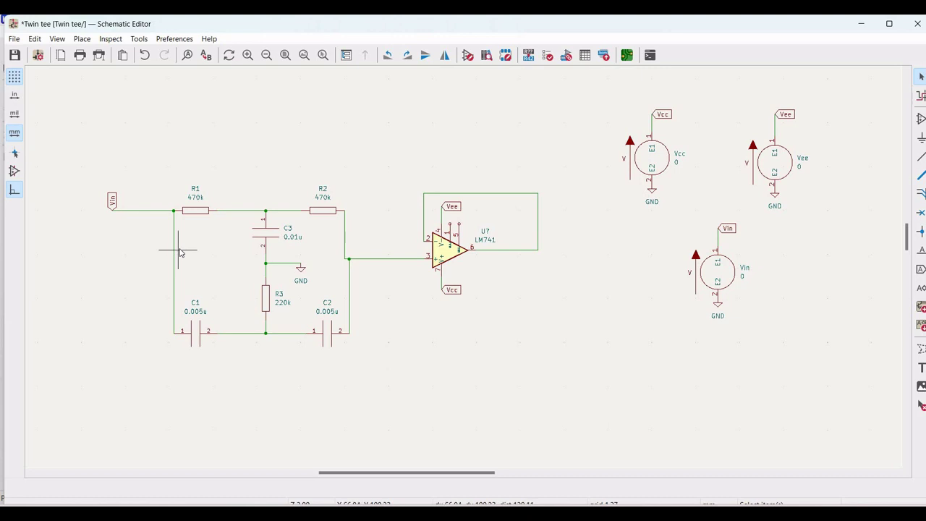
Step: Set the LM741 op-amp's reference to U1 in its symbol properties
right_click(439, 250)
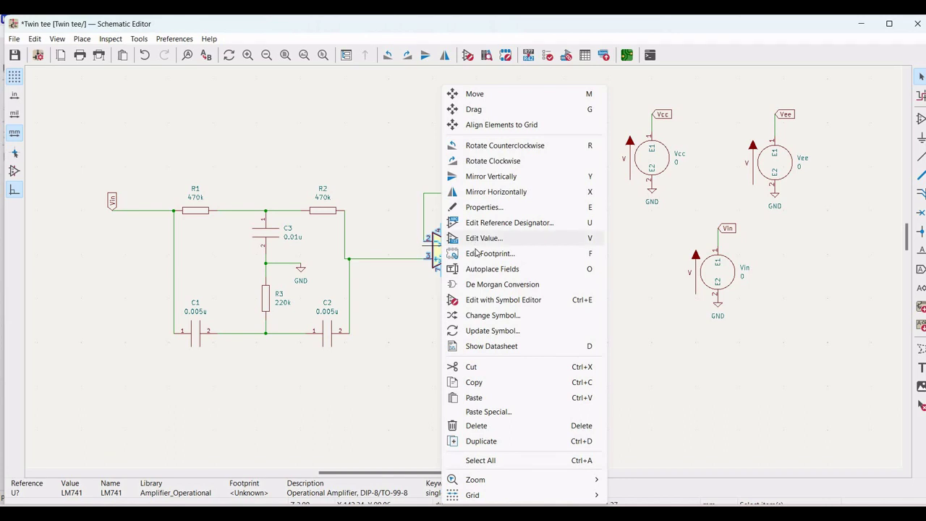
click(479, 209)
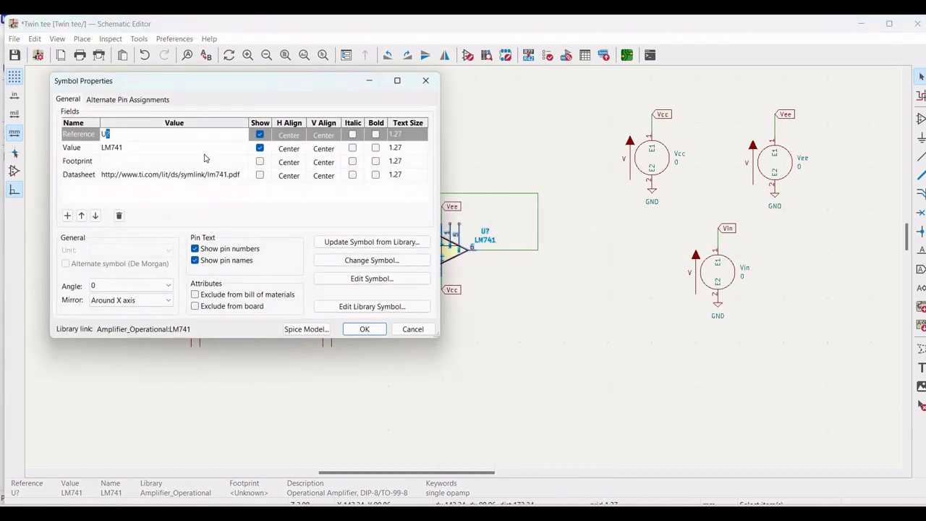
text(1)
Step: Load the LM741 library file from KICAD_tutorials > Models for the op-amp's Spice model and select the LM741 model
click(307, 330)
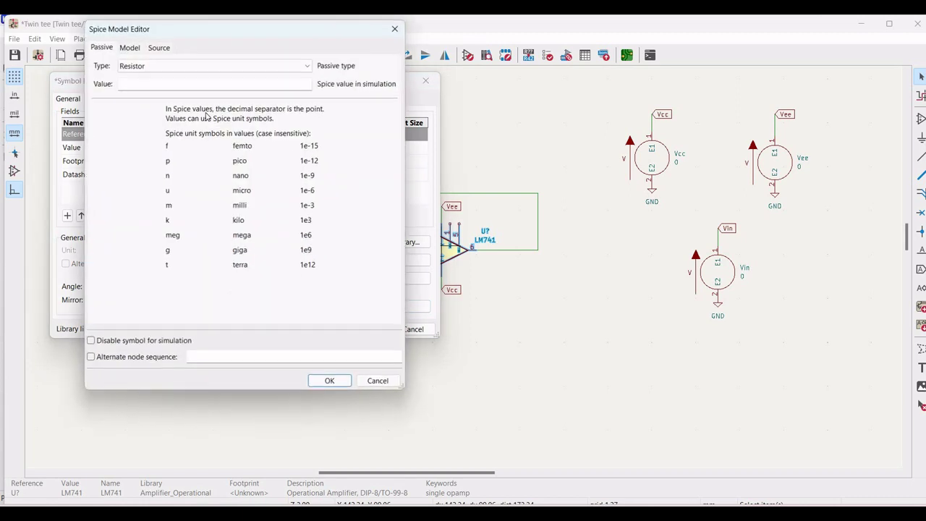
click(129, 47)
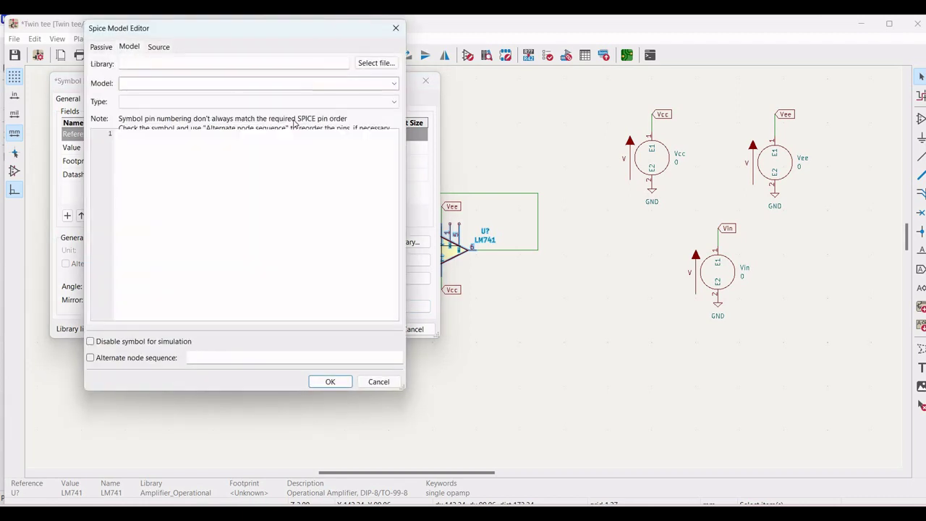
click(366, 66)
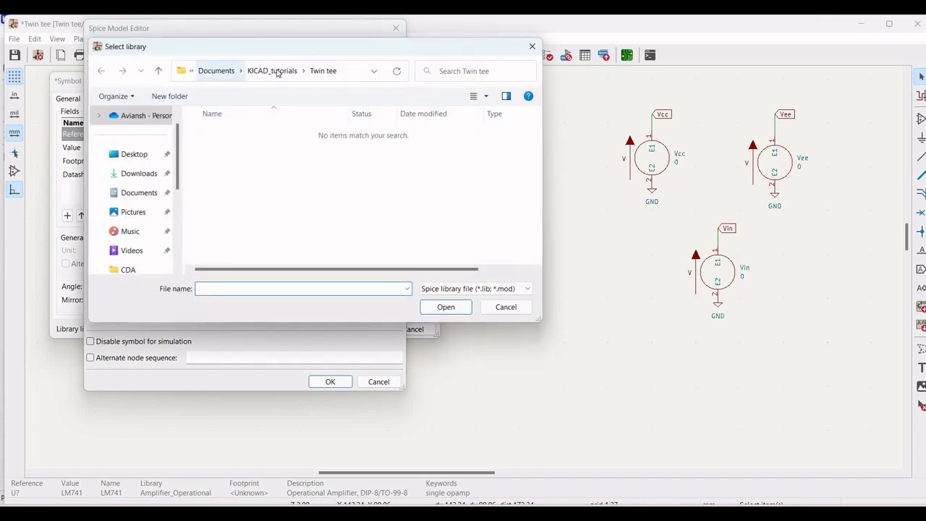
click(272, 71)
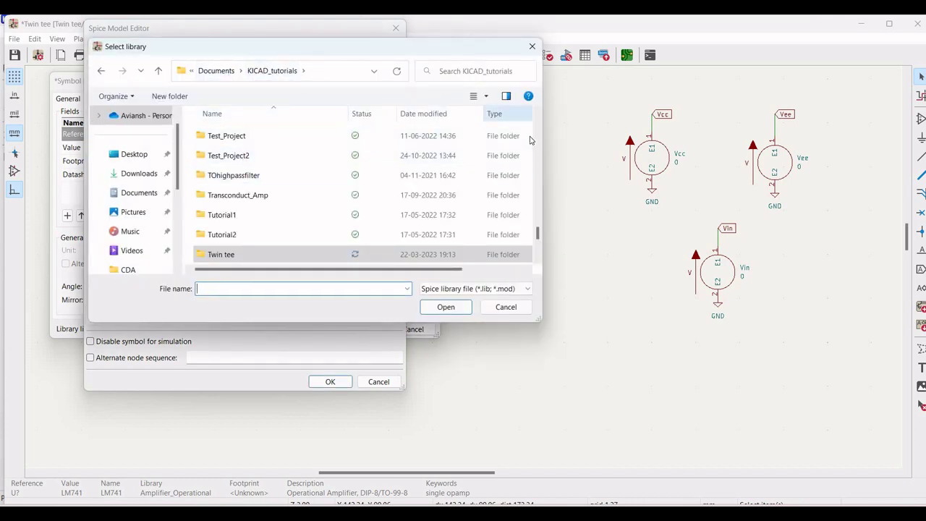
scroll(535, 148, up, 3)
scroll(535, 147, up, 8)
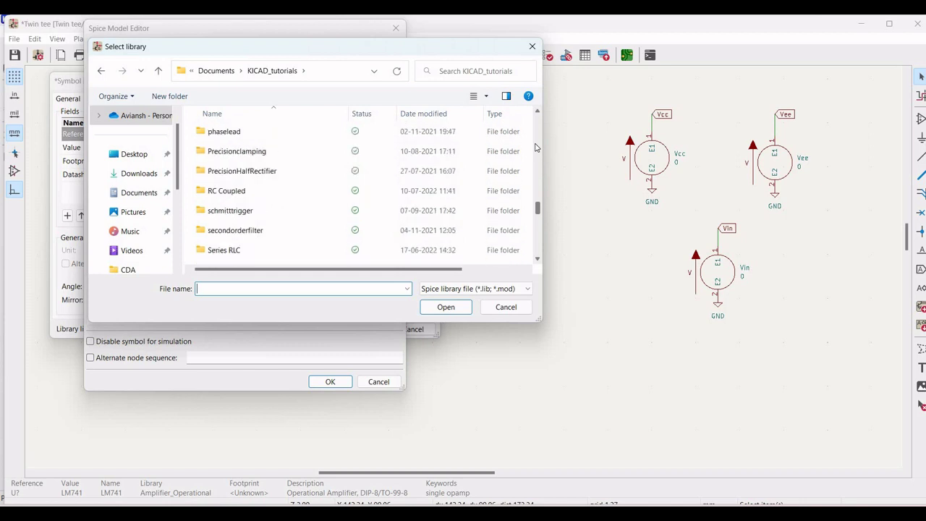
scroll(536, 147, up, 3)
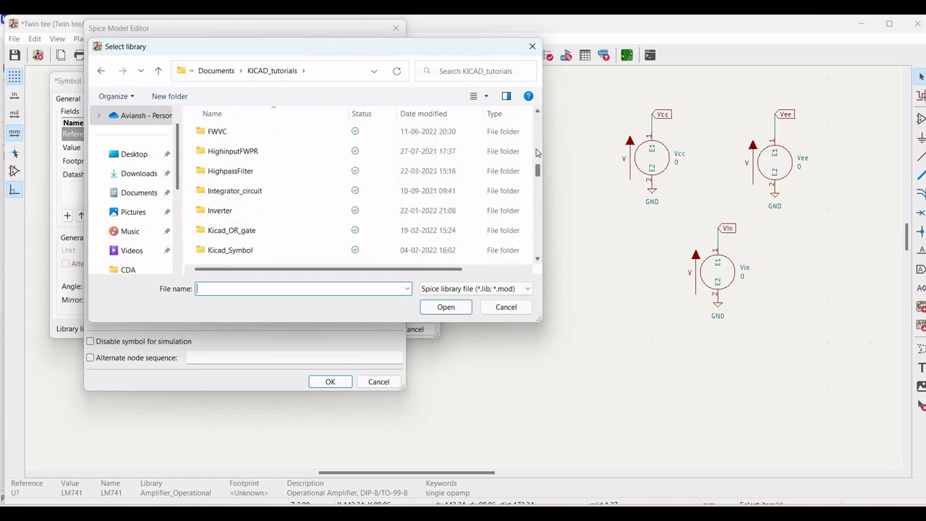
scroll(537, 181, down, 2)
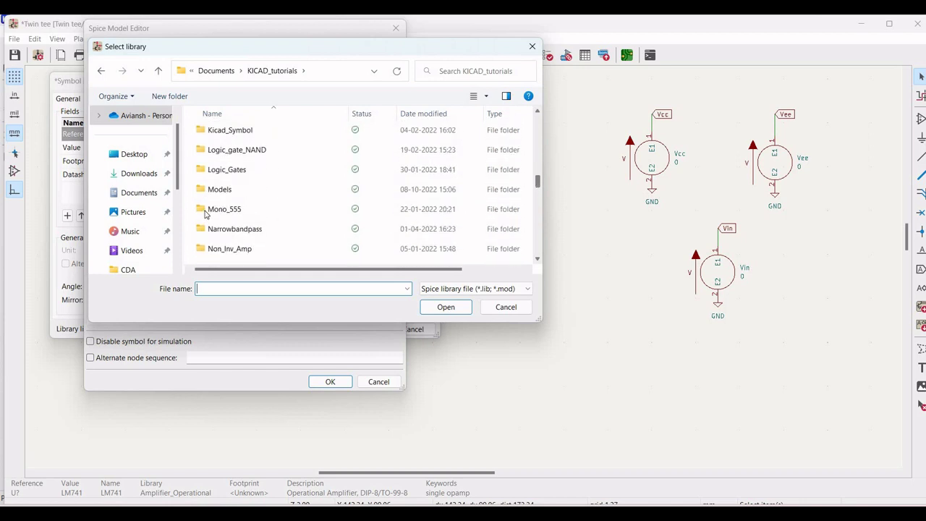
double_click(216, 190)
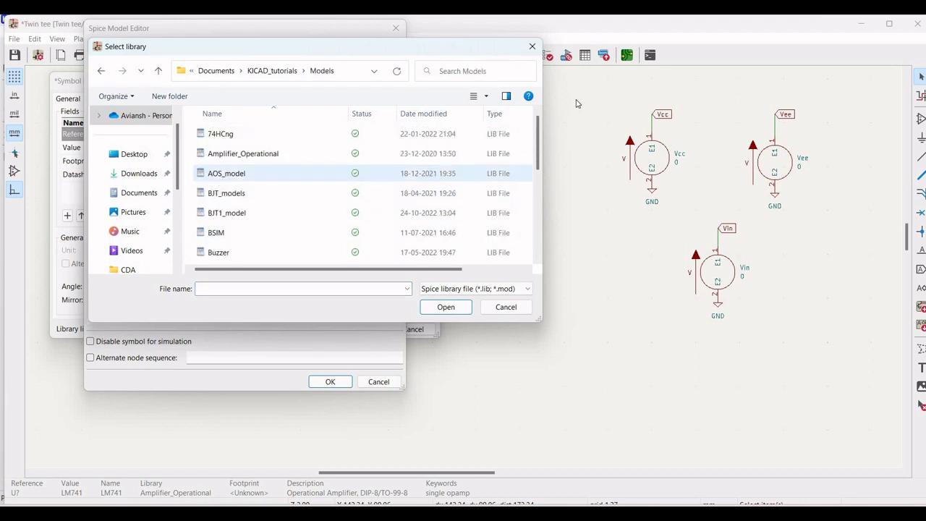
drag(535, 154, 538, 204)
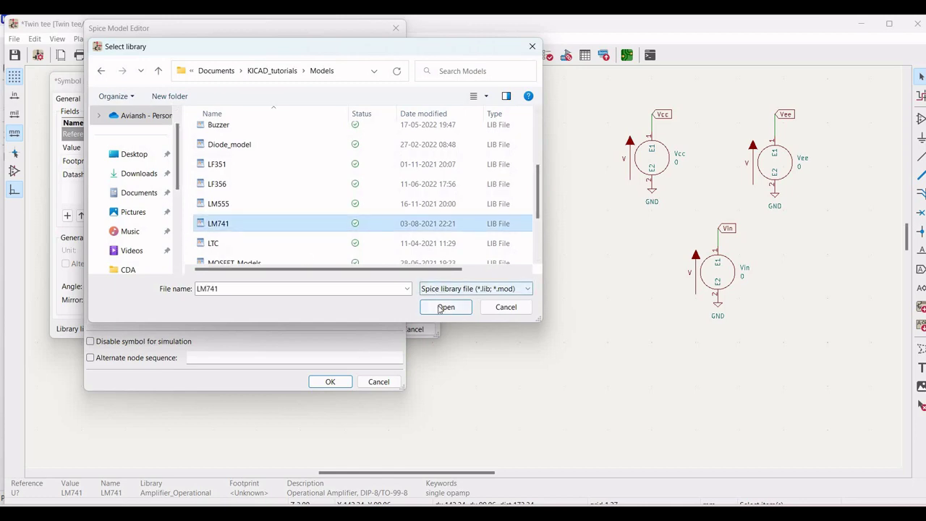
click(446, 306)
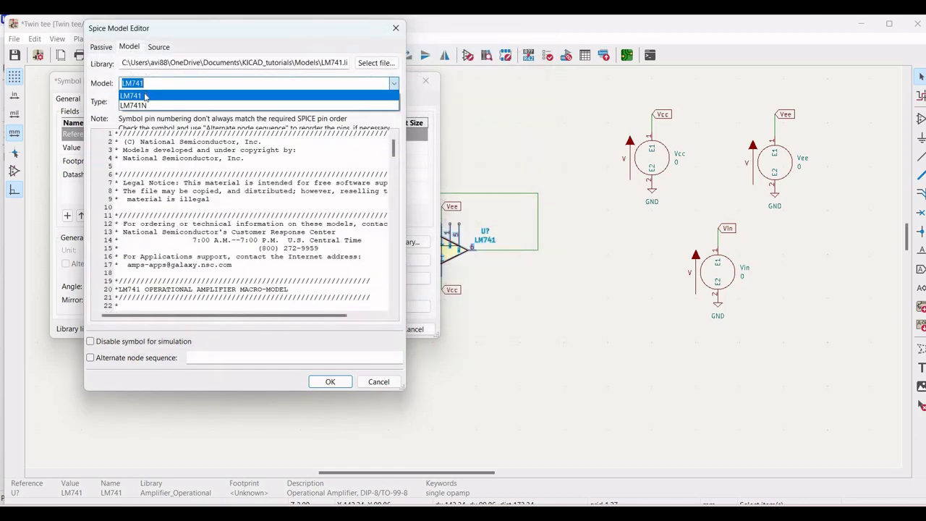
click(145, 96)
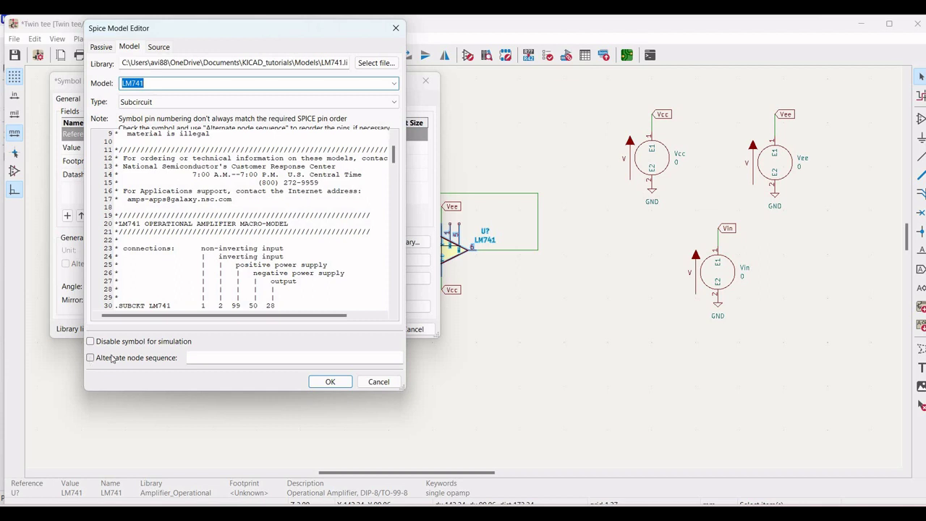
Step: Enable an alternate node sequence starting with 3 2 7 for the op-amp's Spice model and apply the symbol properties
click(112, 358)
click(190, 358)
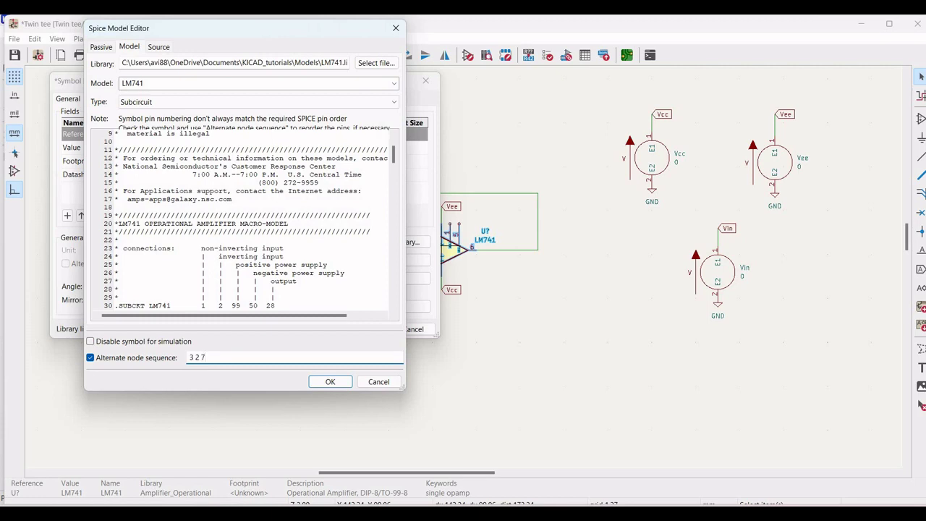
click(329, 381)
click(364, 329)
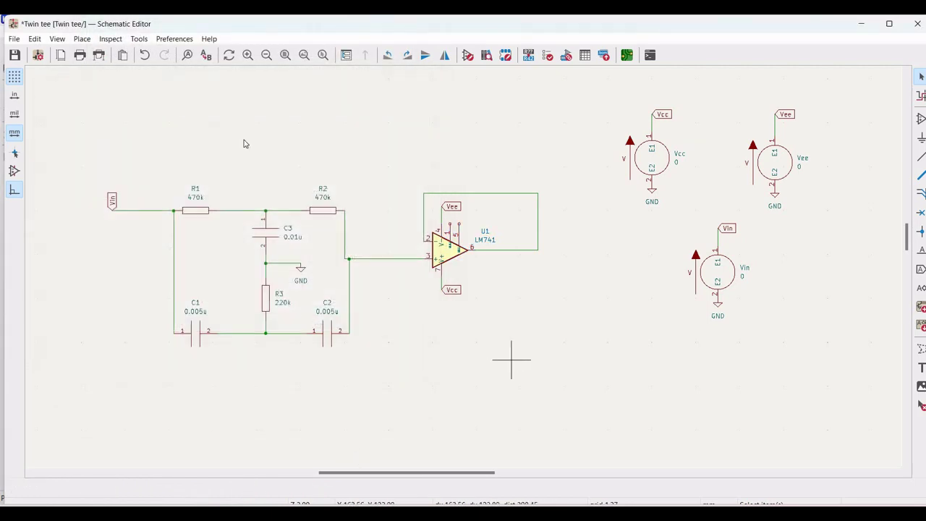
Step: Place the Spice directive text ".ac lin 20 0.1 10k" on the schematic above resistor R2
click(80, 39)
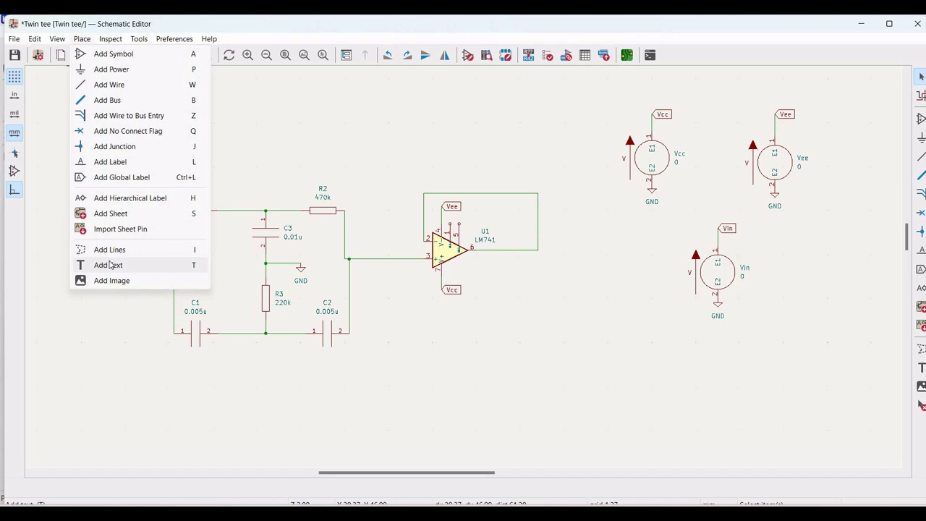
click(110, 266)
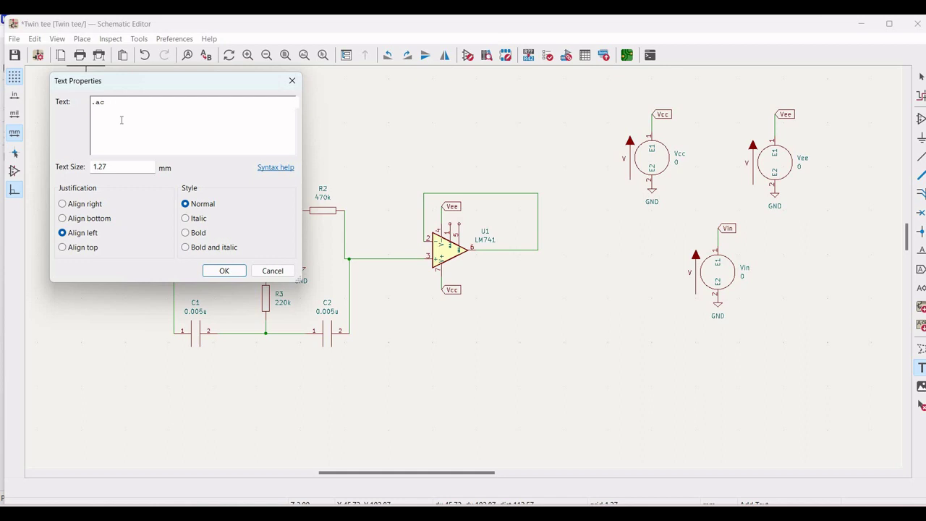
text(.ac lin)
text(20 0.1 10k)
click(224, 271)
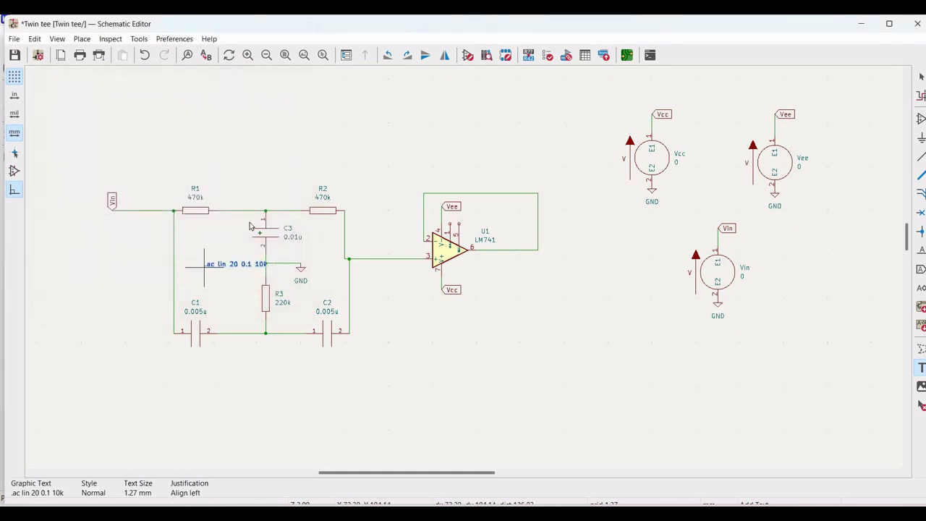
click(283, 154)
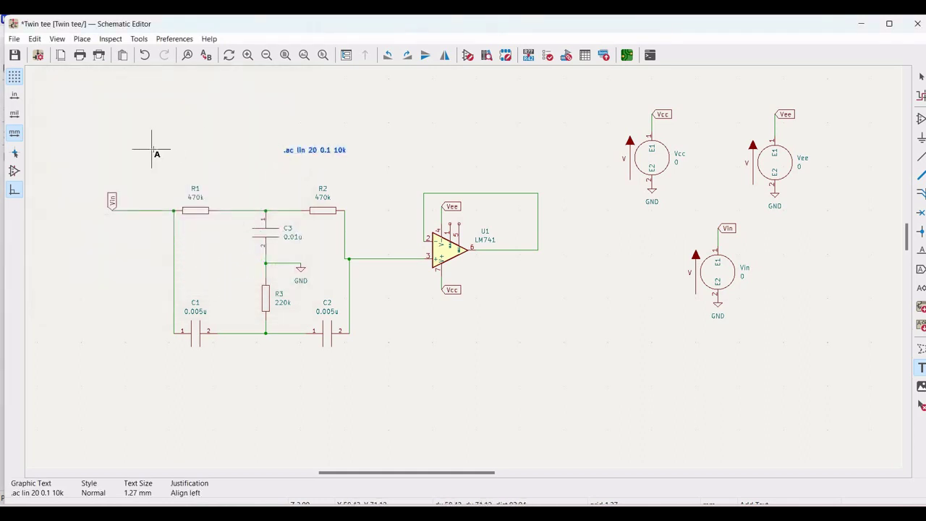
key(Escape)
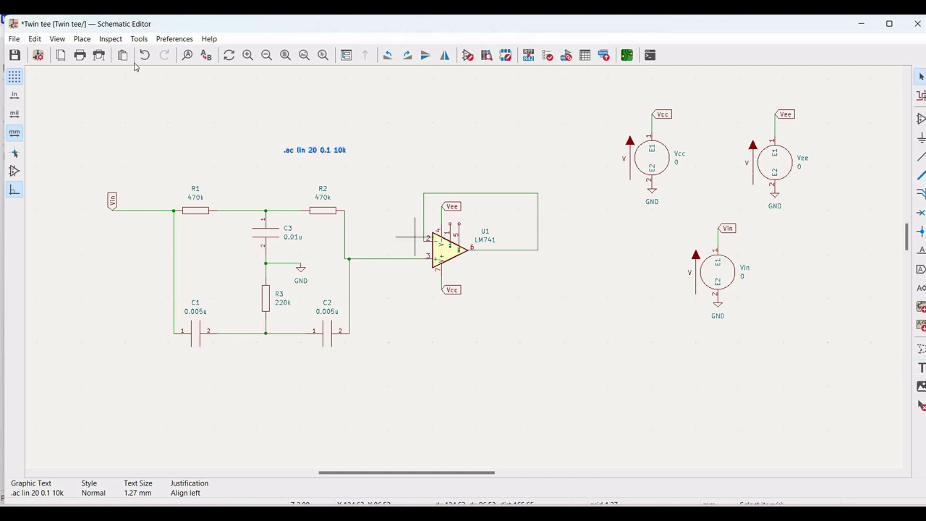
Step: Open the Spice simulator from the schematic and run the AC analysis
click(107, 41)
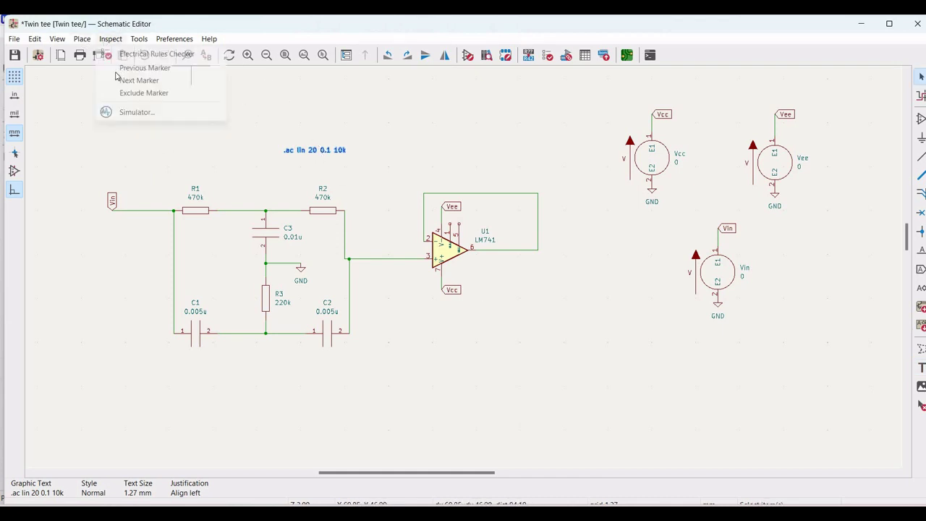
click(136, 113)
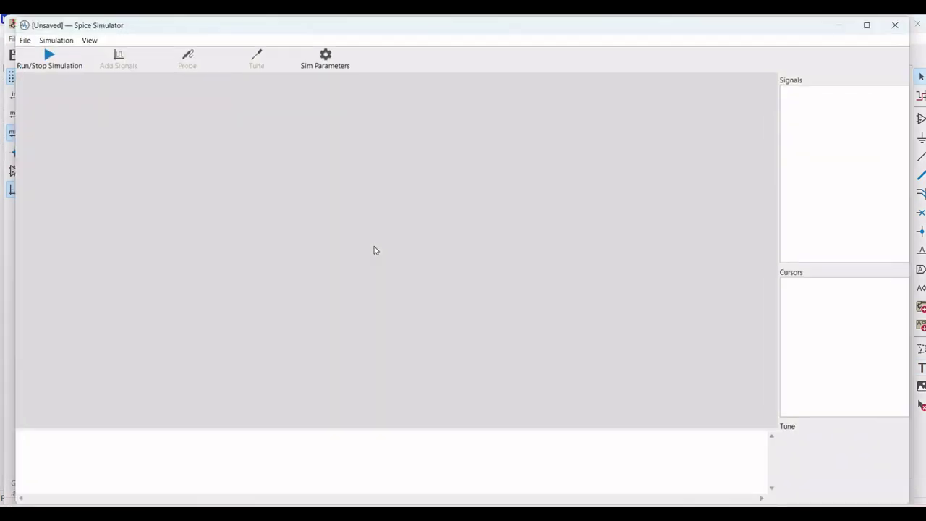
click(56, 62)
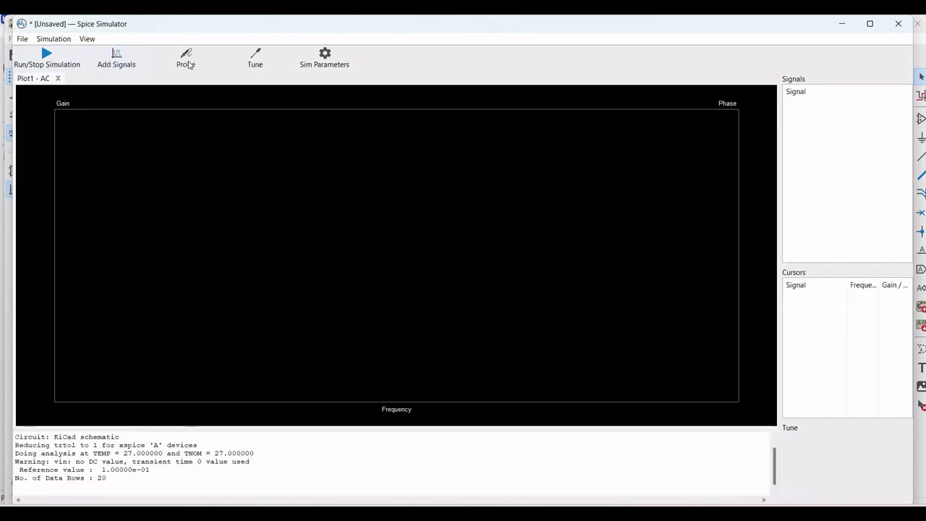
Step: Probe the op-amp's output feedback net to plot its gain and phase
click(186, 59)
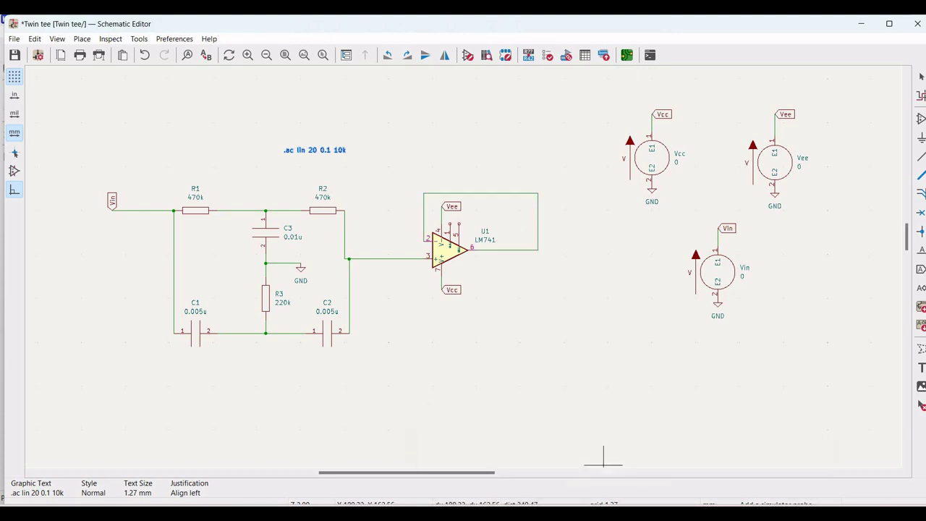
mouse_move(664, 485)
click(747, 444)
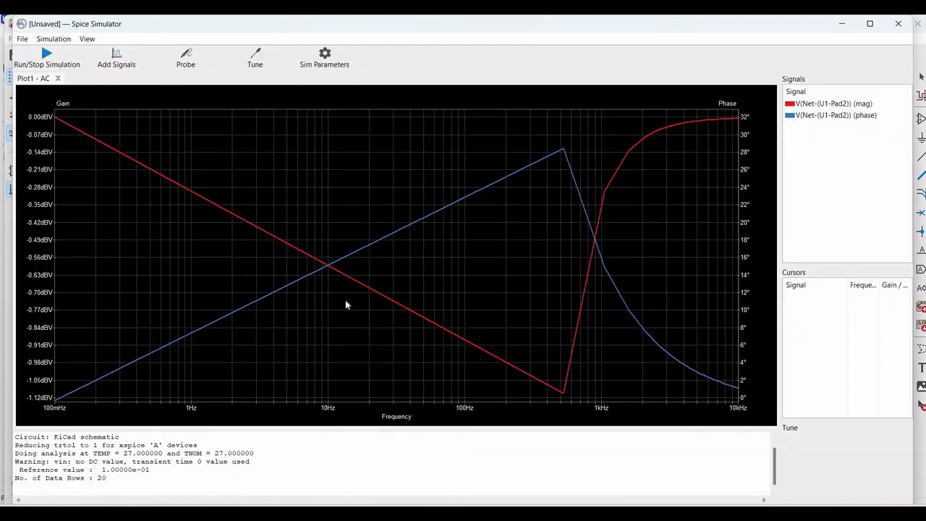